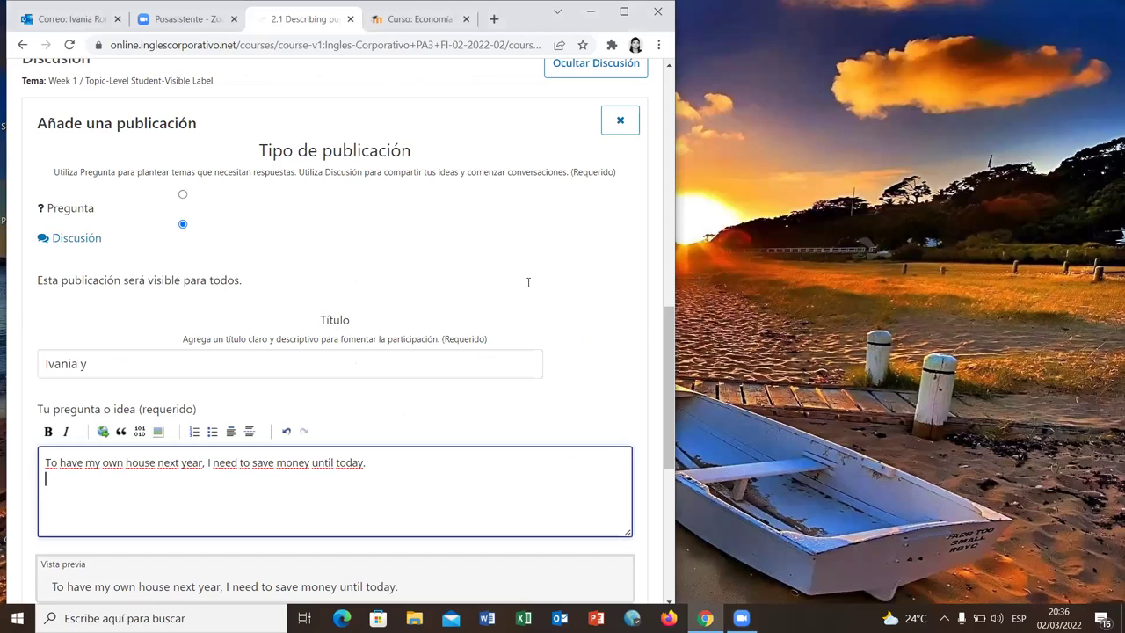
# Step: Maximize the browser window that shows the new discussion post form
pyautogui.press('super+Down')
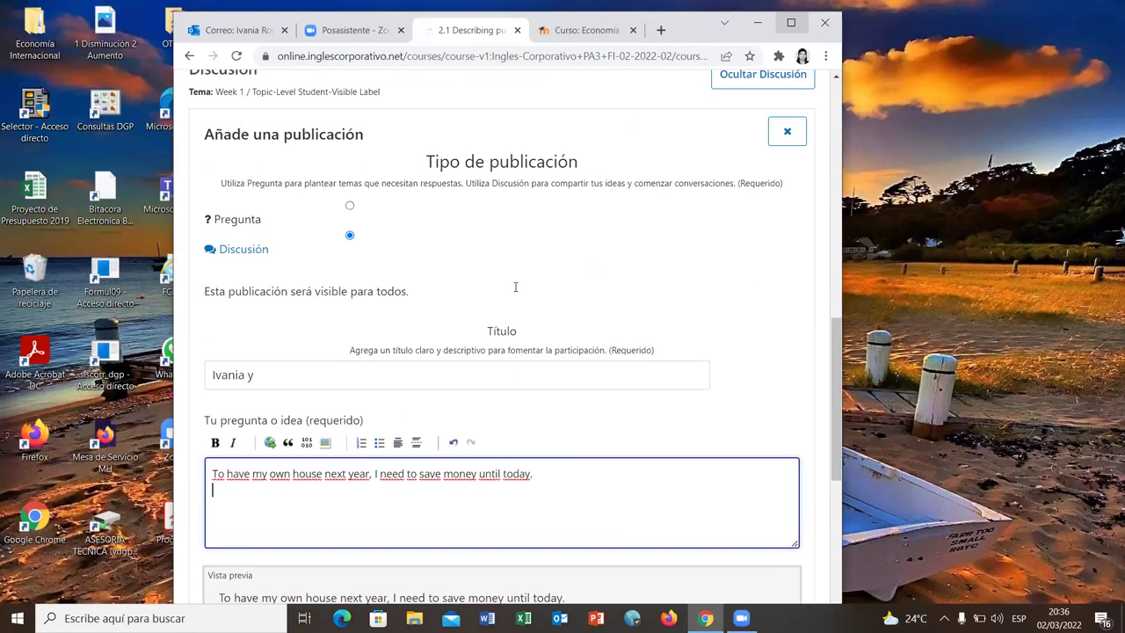
pyautogui.press('super+Up')
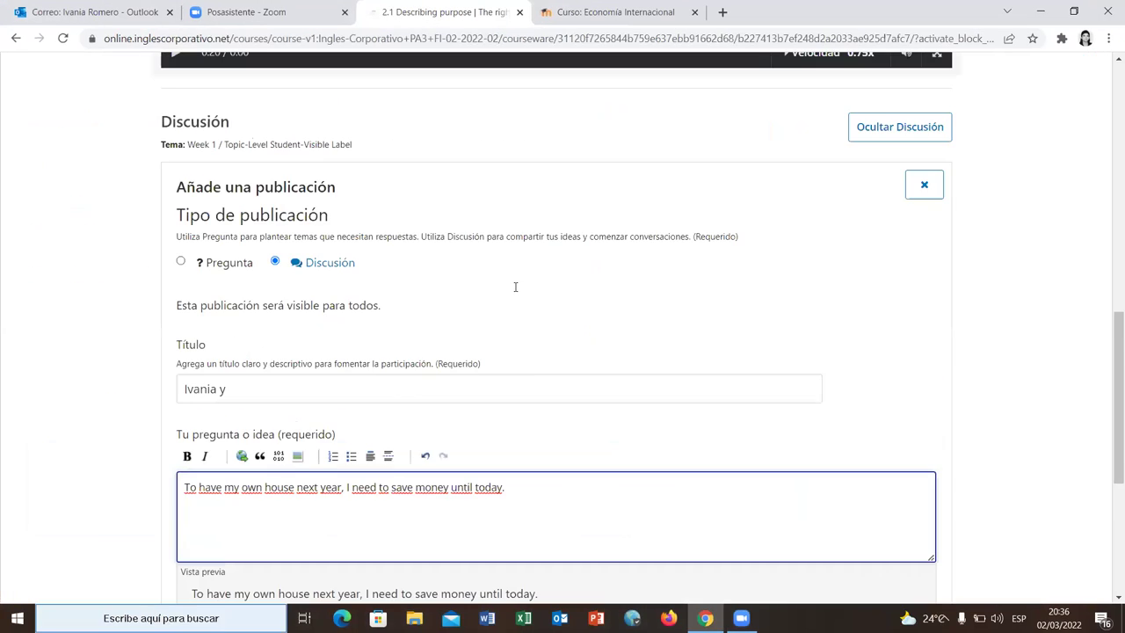
pyautogui.scroll(-2, 515, 287)
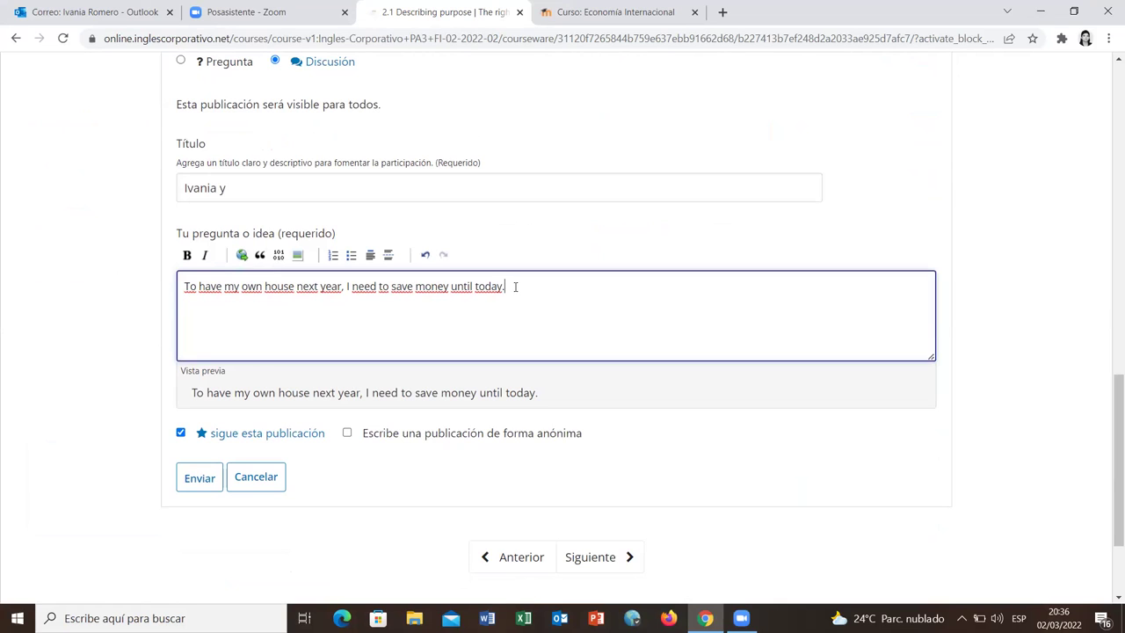
# Step: Add a second line to the post body: "To have many pets, I need to have a big house."
pyautogui.press('Return')
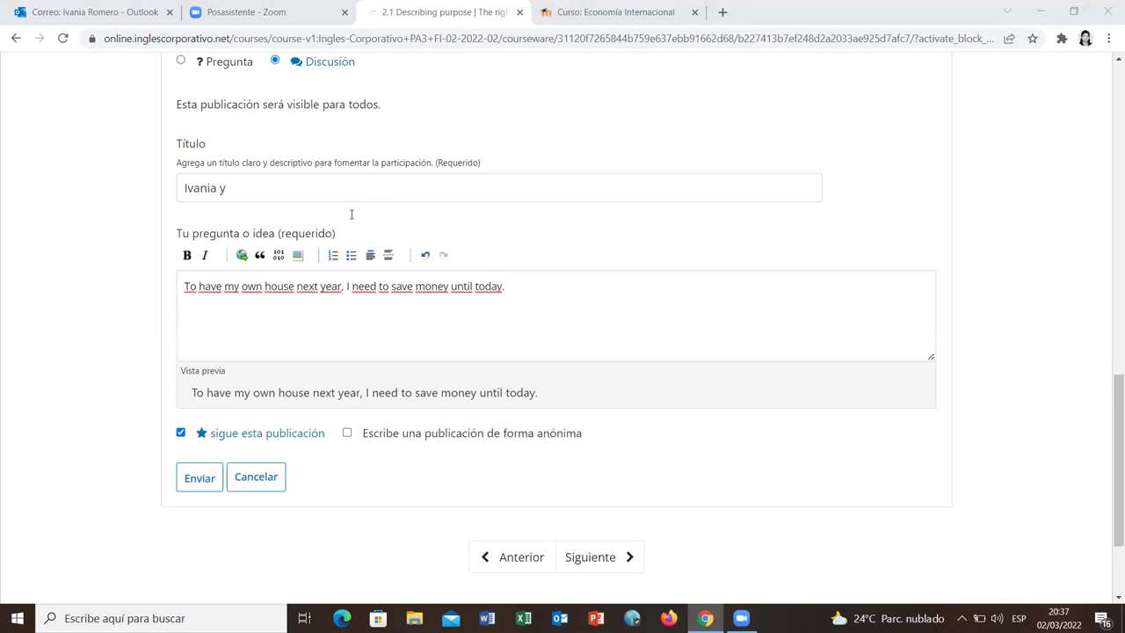
pyautogui.click(221, 311)
pyautogui.click(189, 301)
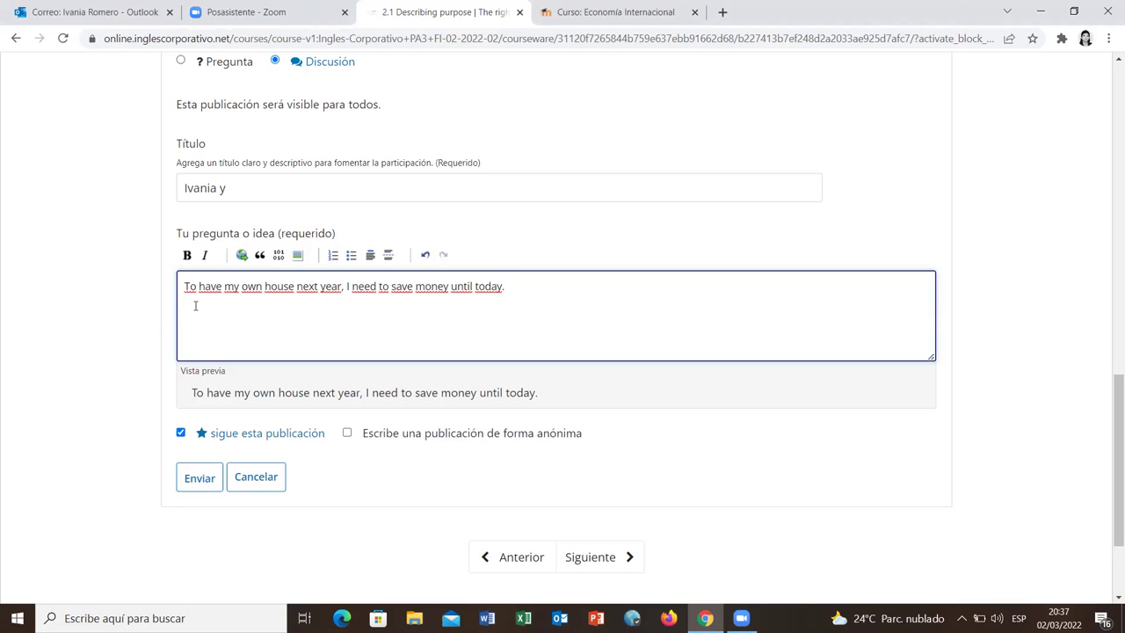
pyautogui.write('To')
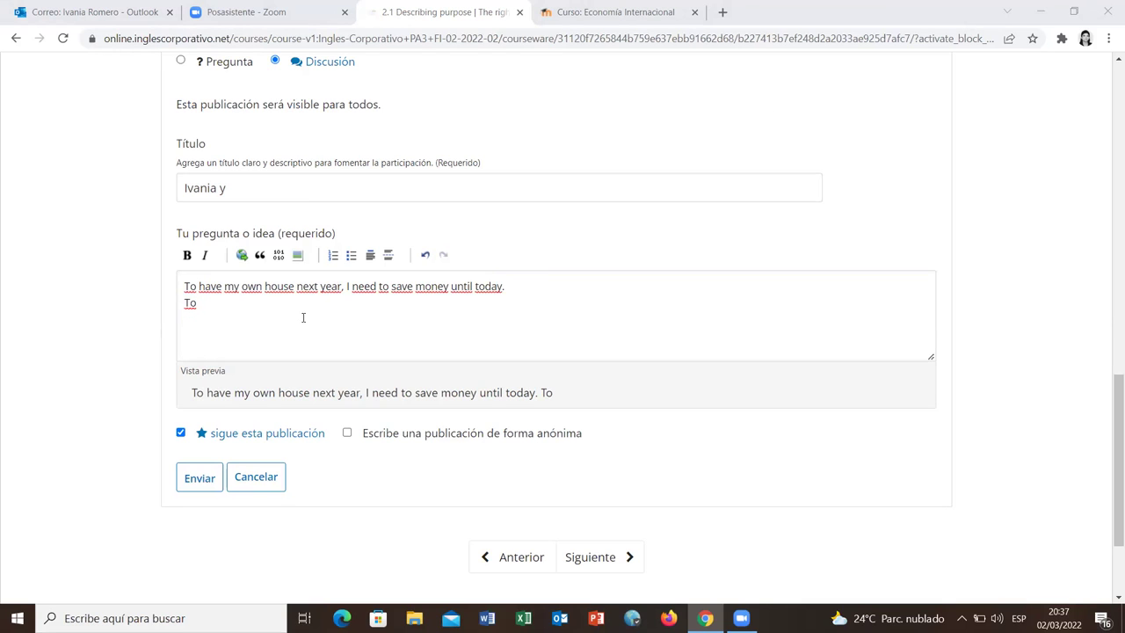
pyautogui.click(205, 314)
pyautogui.click(216, 317)
pyautogui.write('have ')
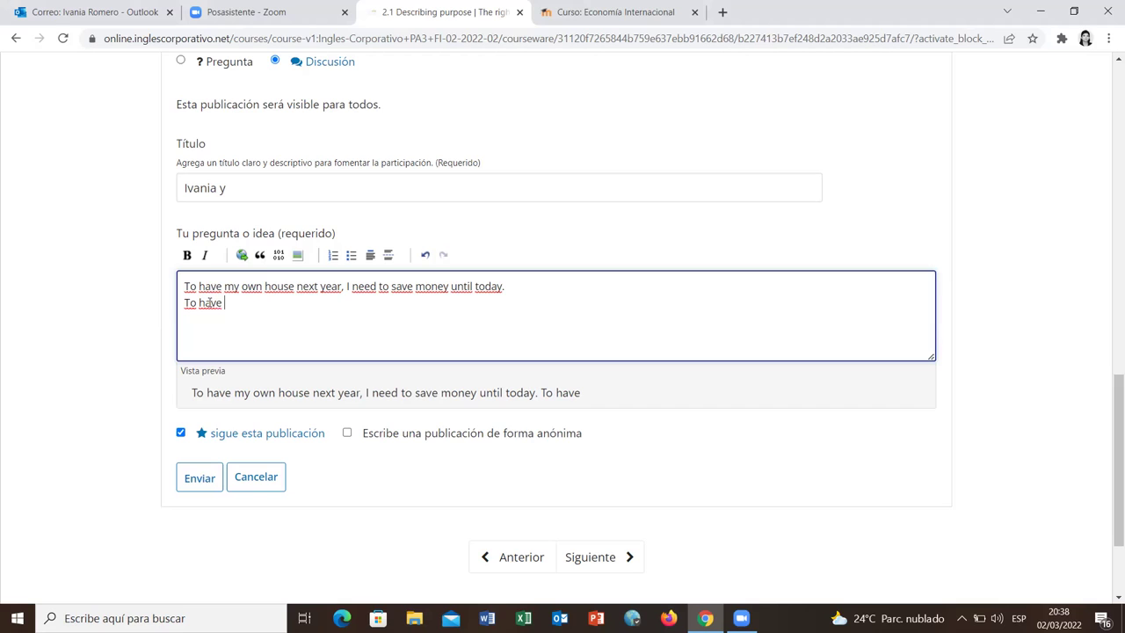
pyautogui.write('many pets')
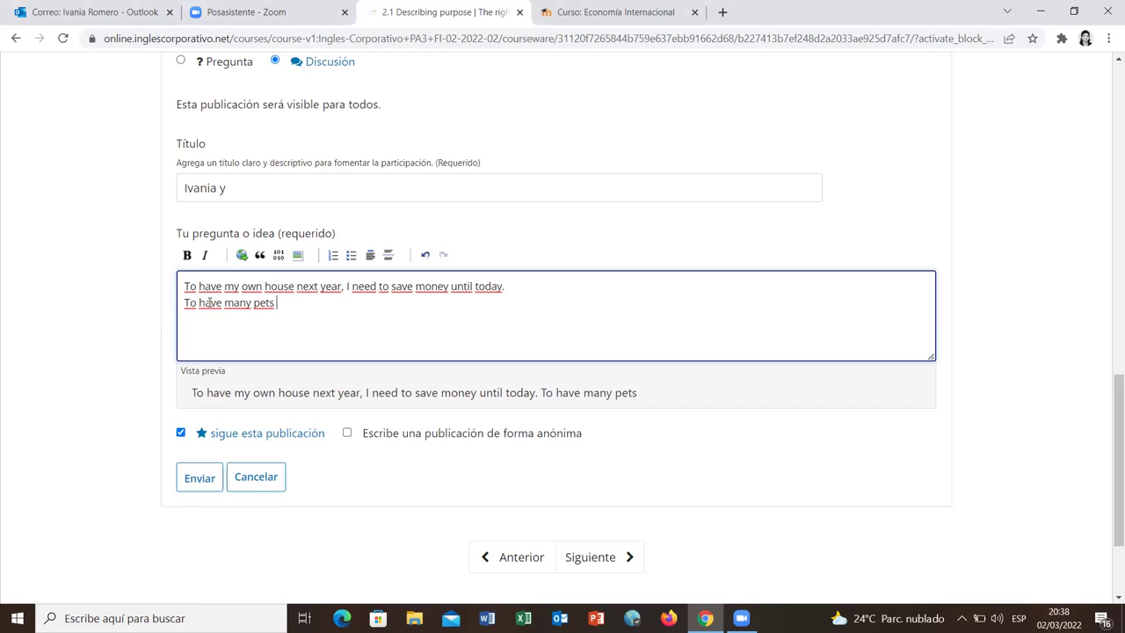
pyautogui.write(', I need to have ')
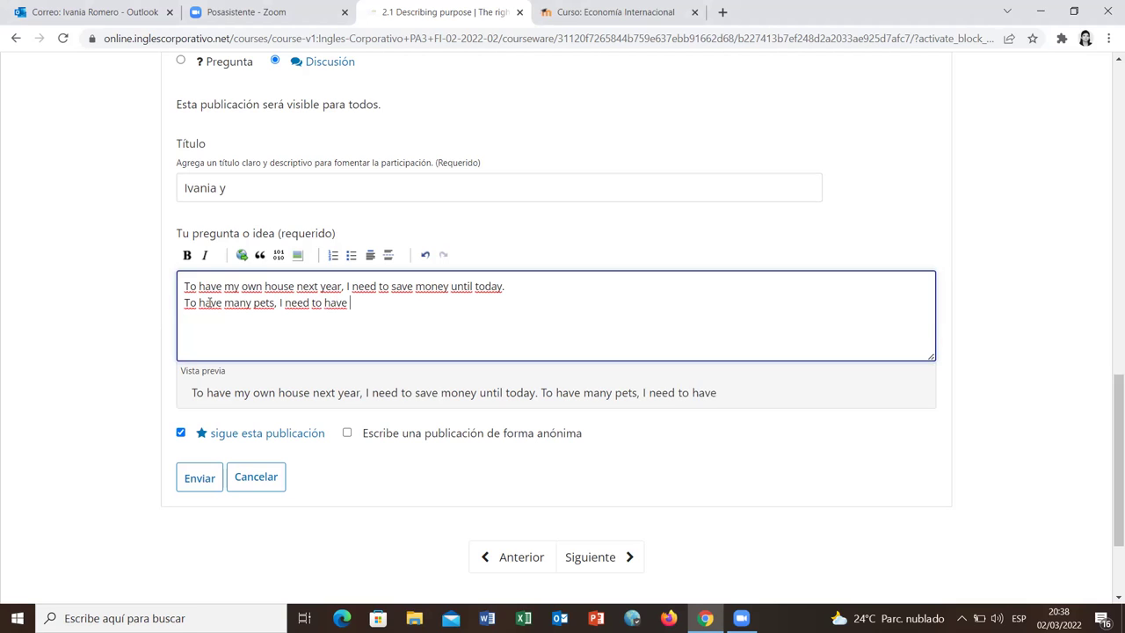
pyautogui.write('a big house.')
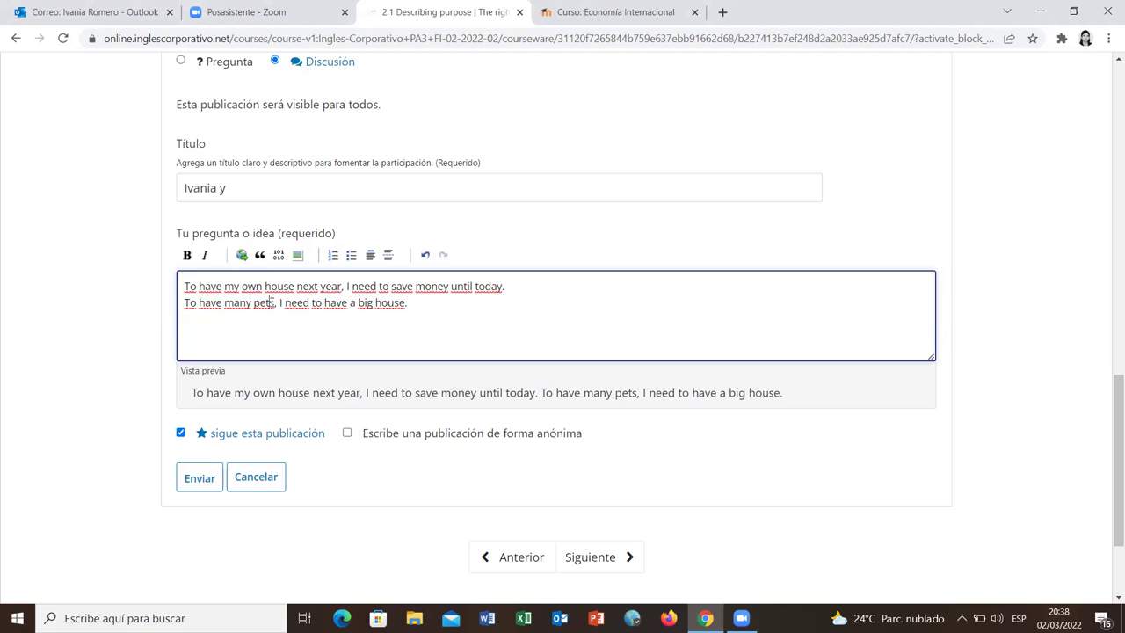
# Step: Begin a third line in the post body with "To understand English Native speakers"
pyautogui.moveTo(303, 303); pyautogui.dragTo(435, 310)
pyautogui.click(423, 307)
pyautogui.press('Return')
pyautogui.write('To understand')
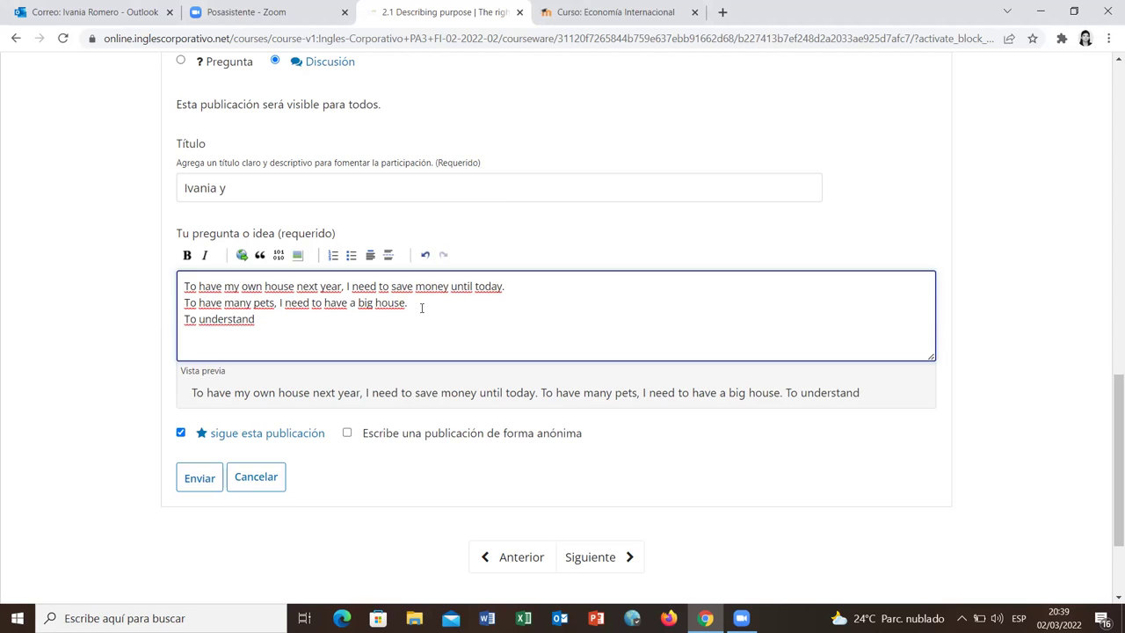
pyautogui.write('Native speakers')
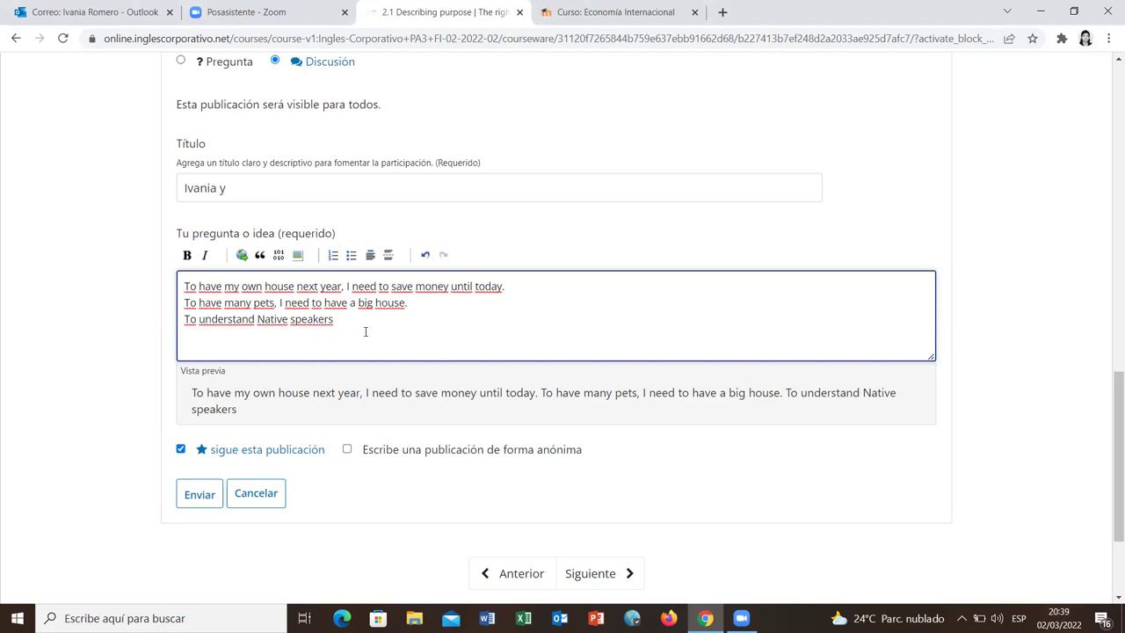
pyautogui.click(257, 319)
pyautogui.write('English')
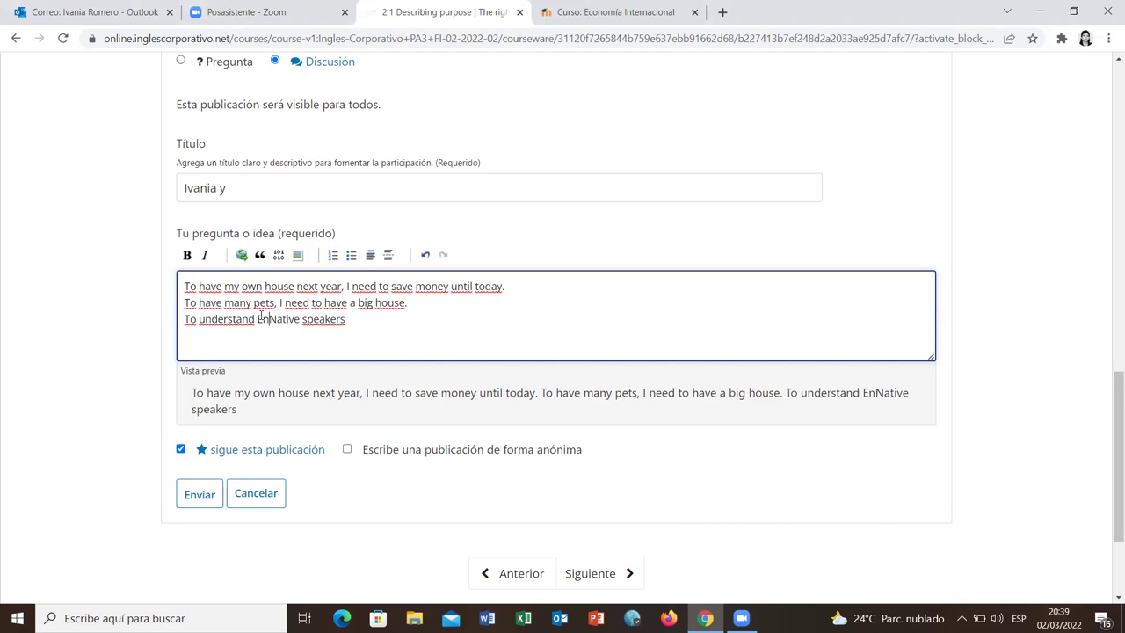
# Step: Complete the third line with ", you need to pay attention to their pronunciation."
pyautogui.click(384, 318)
pyautogui.write(', I')
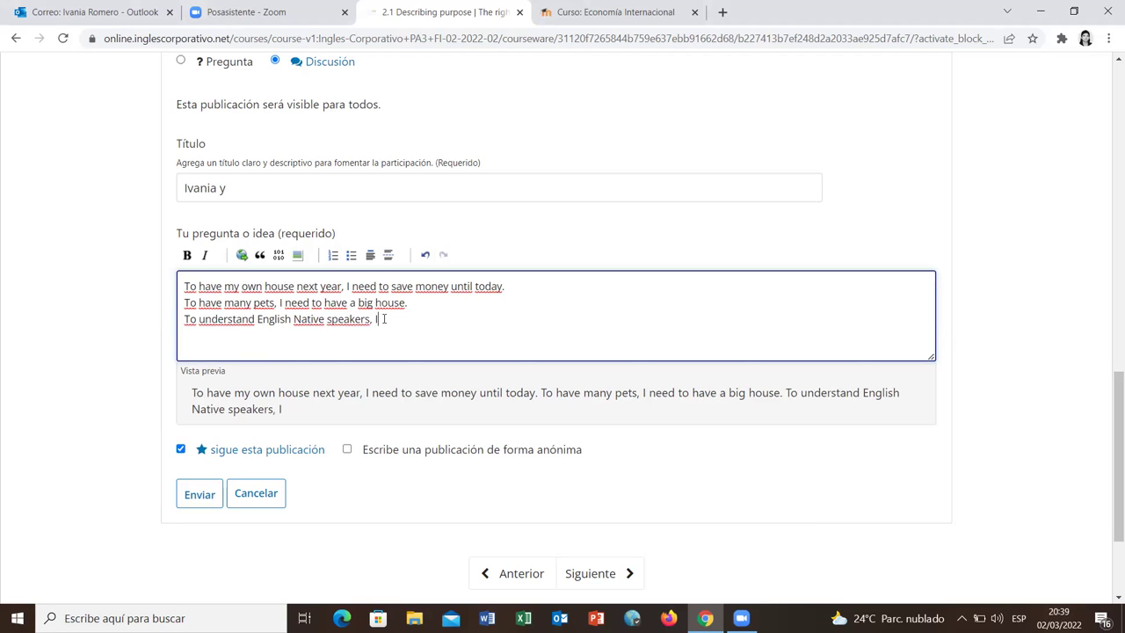
pyautogui.press('BackSpace')
pyautogui.write('you need to')
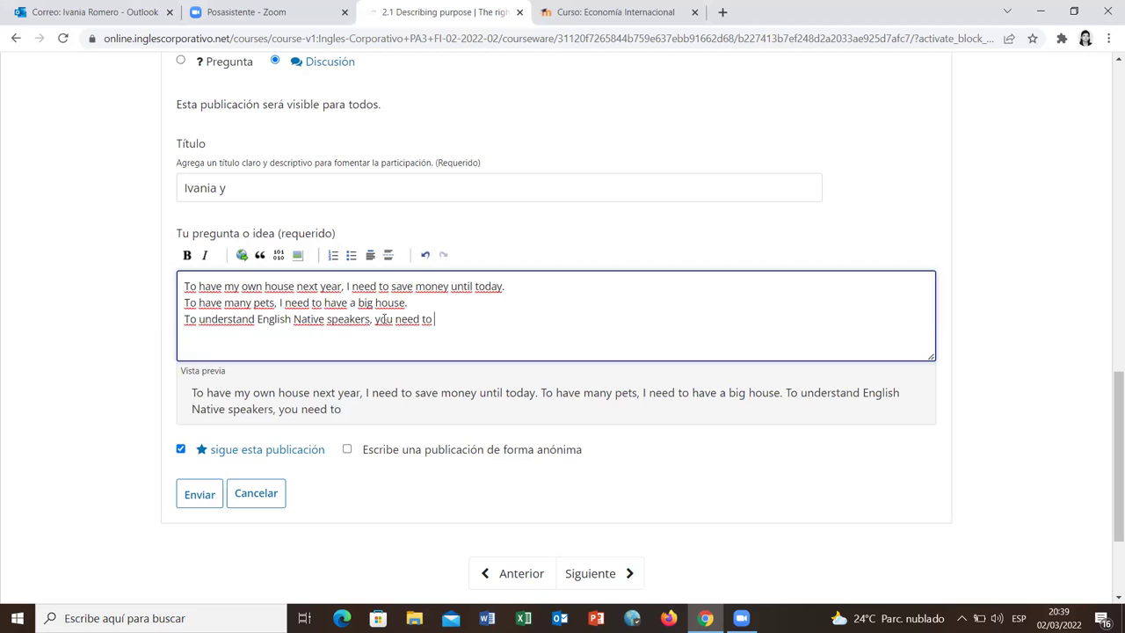
pyautogui.write('pay attention ')
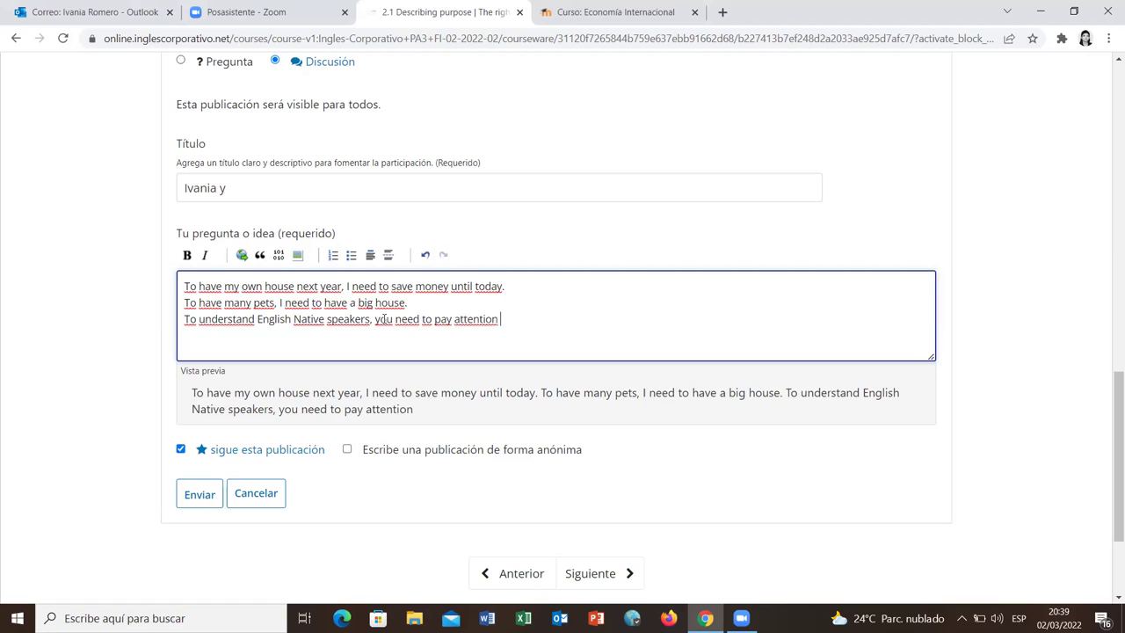
pyautogui.write('to their pronunciation.')
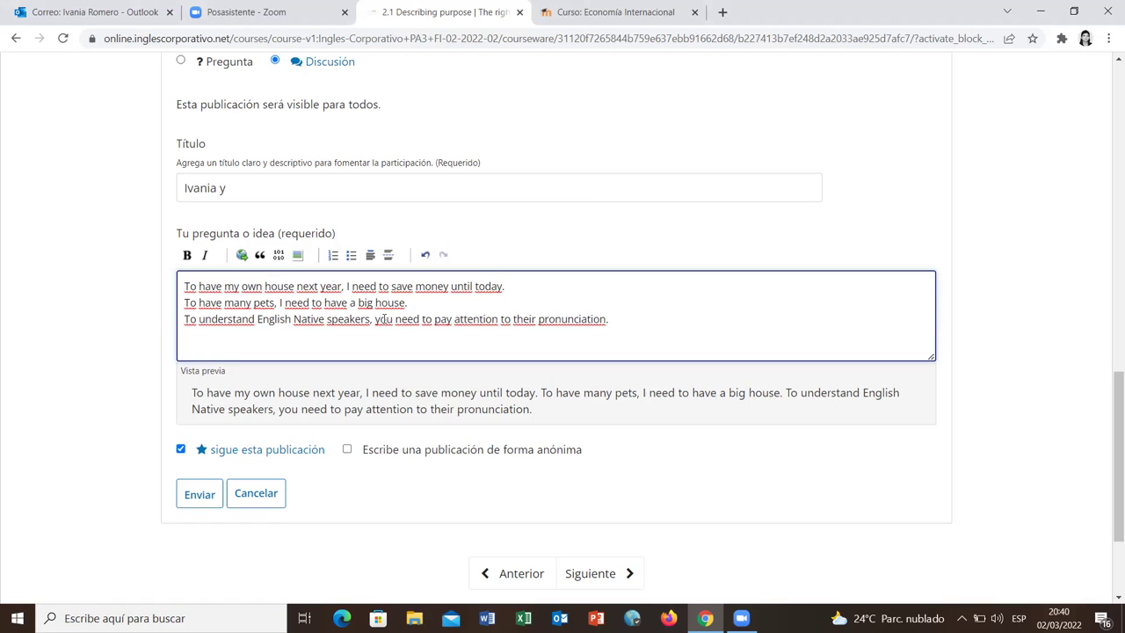
# Step: Begin a fourth line in the post body with "To be happy in your life"
pyautogui.press('Return')
pyautogui.write('R')
pyautogui.press('BackSpace')
pyautogui.write('To be happy in you')
pyautogui.press('BackSpace')
pyautogui.press('BackSpace')
pyautogui.write('our')
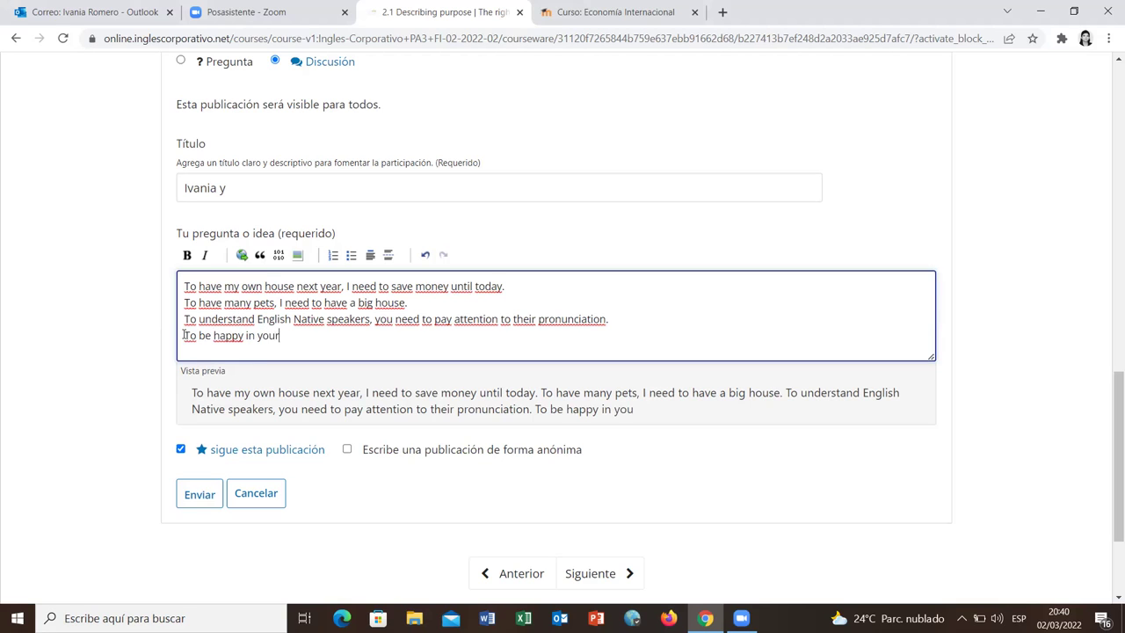
pyautogui.write(' life')
pyautogui.press('XF86AudioRaiseVolume')
pyautogui.press('XF86AudioRaiseVolume')
pyautogui.press('XF86AudioRaiseVolume')
pyautogui.press('XF86AudioRaiseVolume')
pyautogui.press('XF86AudioRaiseVolume')
# Step: Complete the fourth line with "you need to be carefree." and begin a fifth line with "To make good"
pyautogui.write('you need to be carefree.')
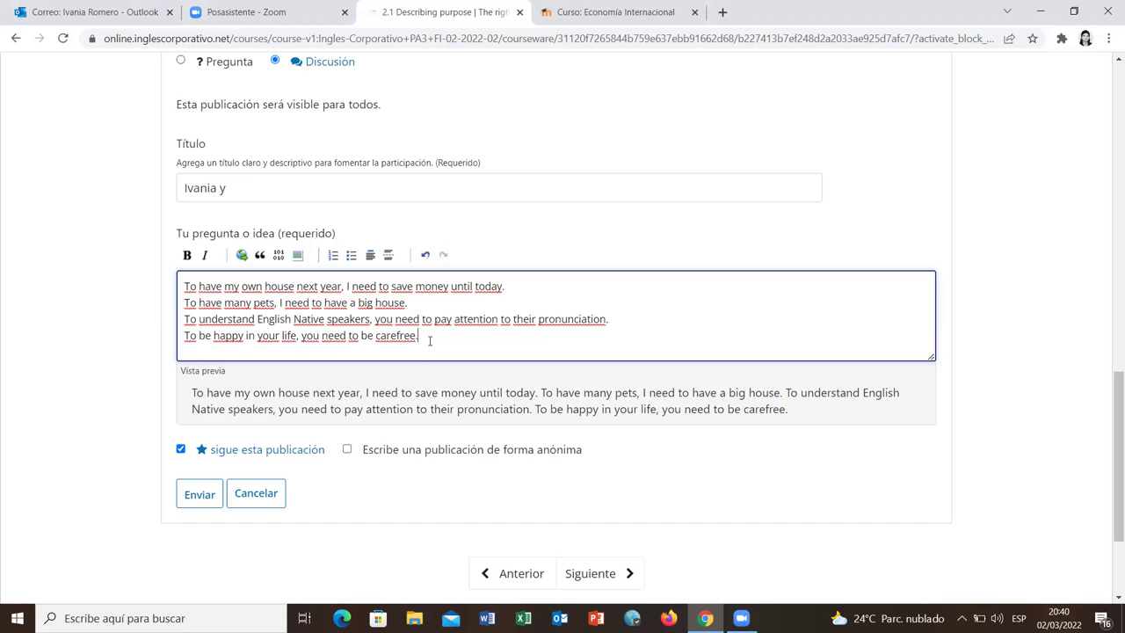
pyautogui.press('Return')
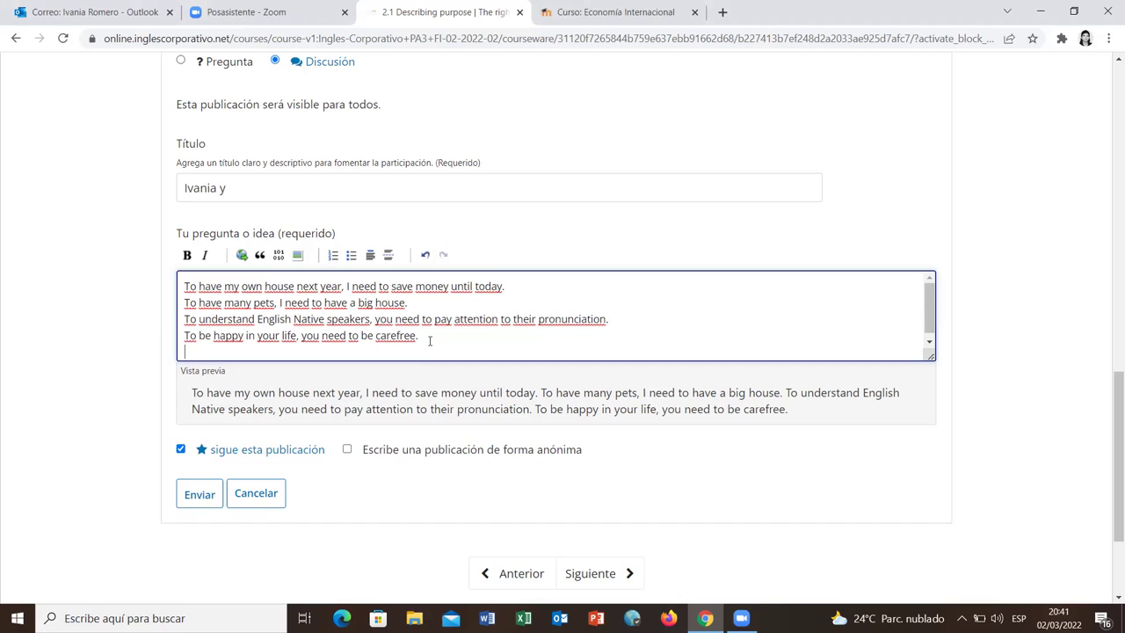
pyautogui.write('To')
pyautogui.write('make good')
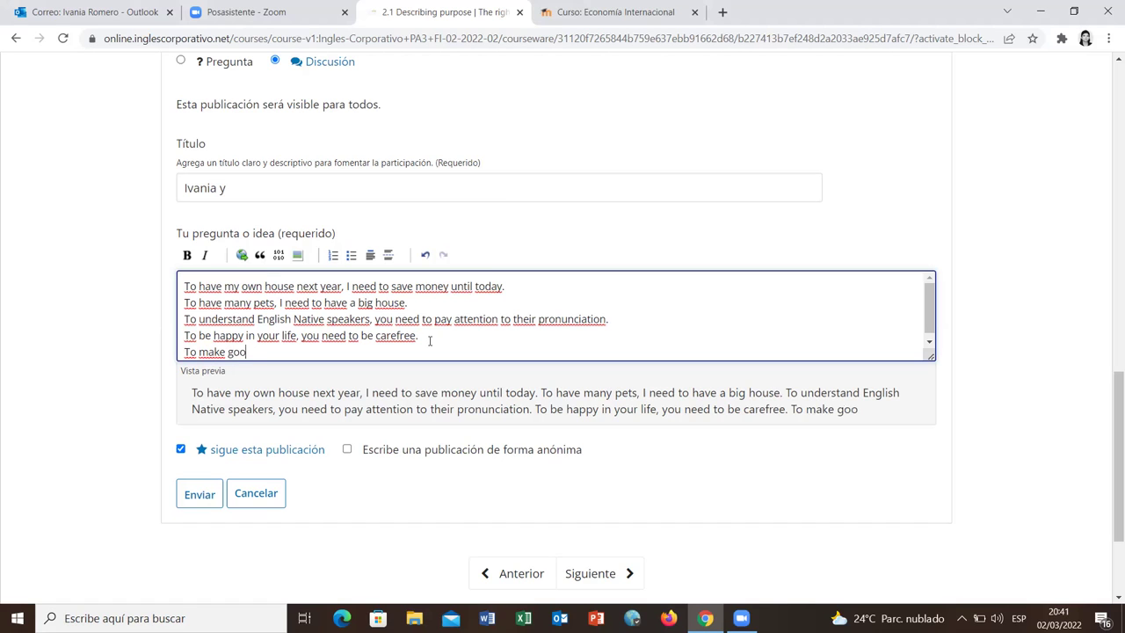
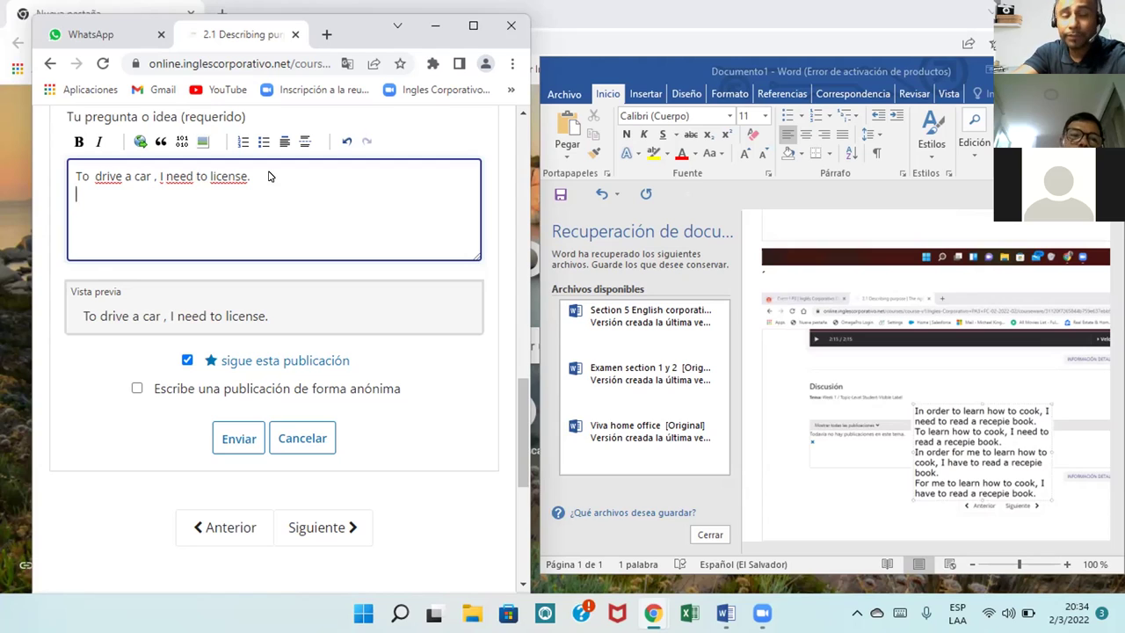
# Step: Write the post body's second line as "In order to driver a car, I need yo have license."
pyautogui.write('In or')
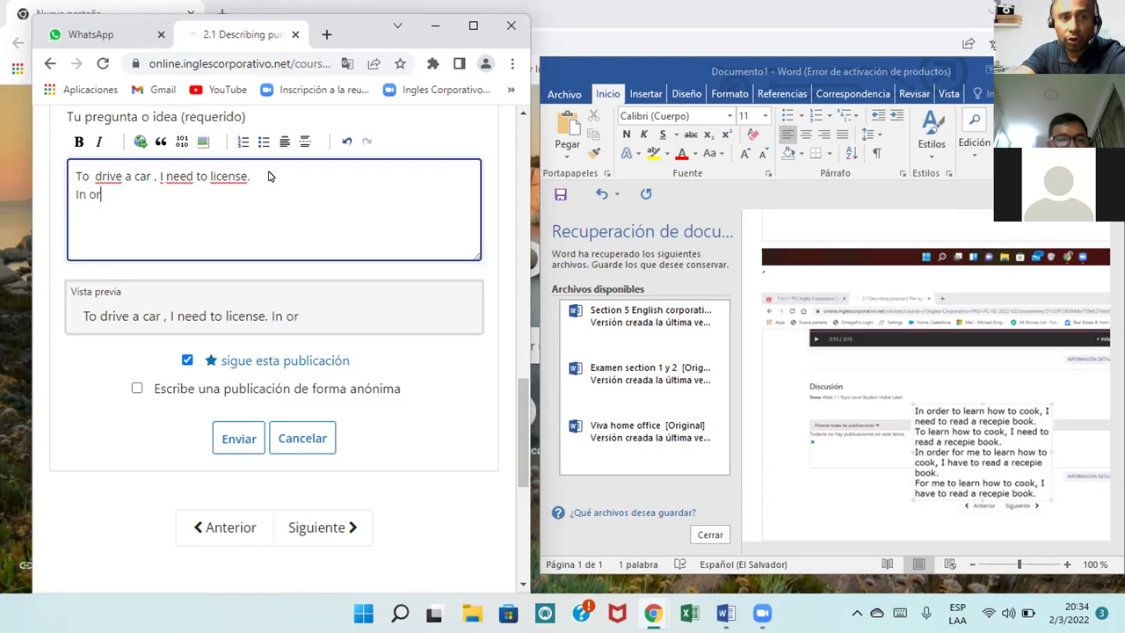
pyautogui.write('der ')
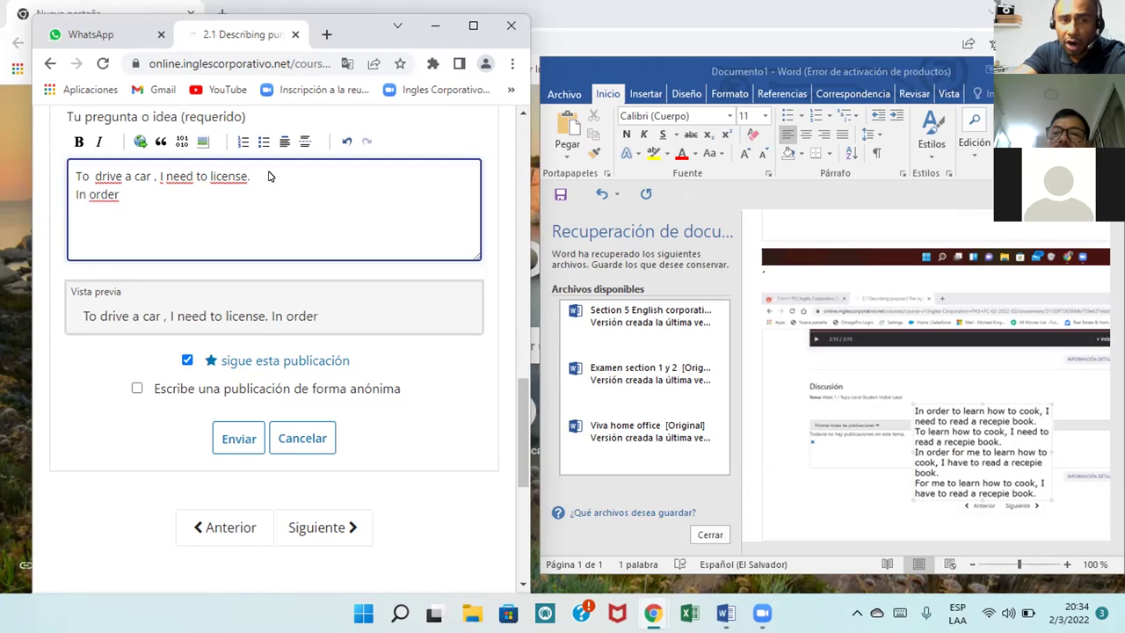
pyautogui.write(' to drivr')
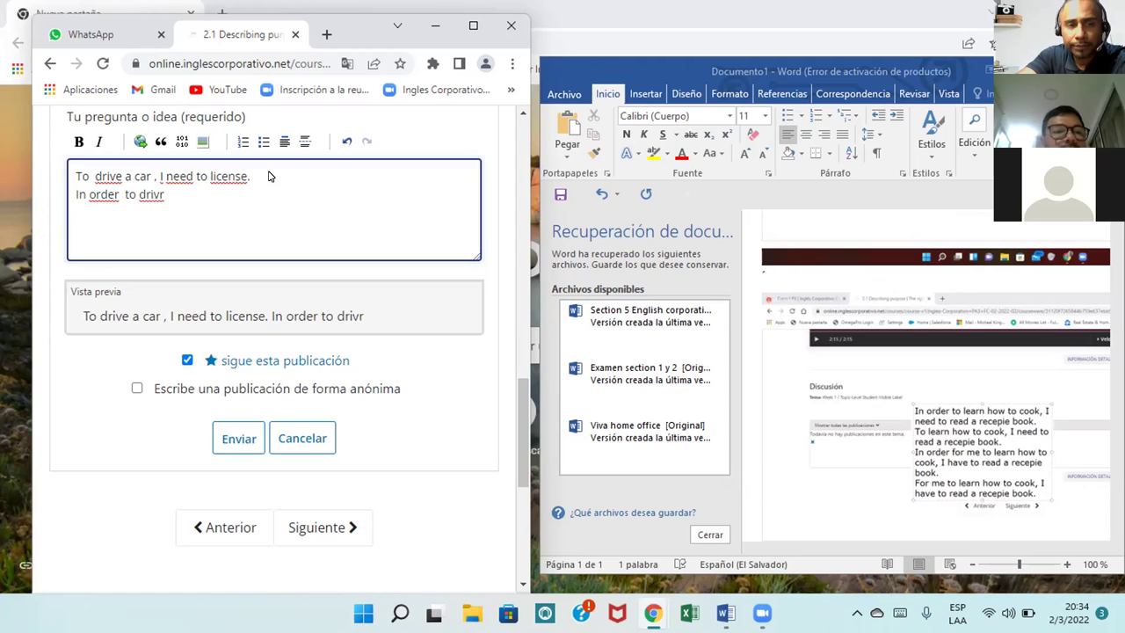
pyautogui.press('BackSpace')
pyautogui.write('er a car')
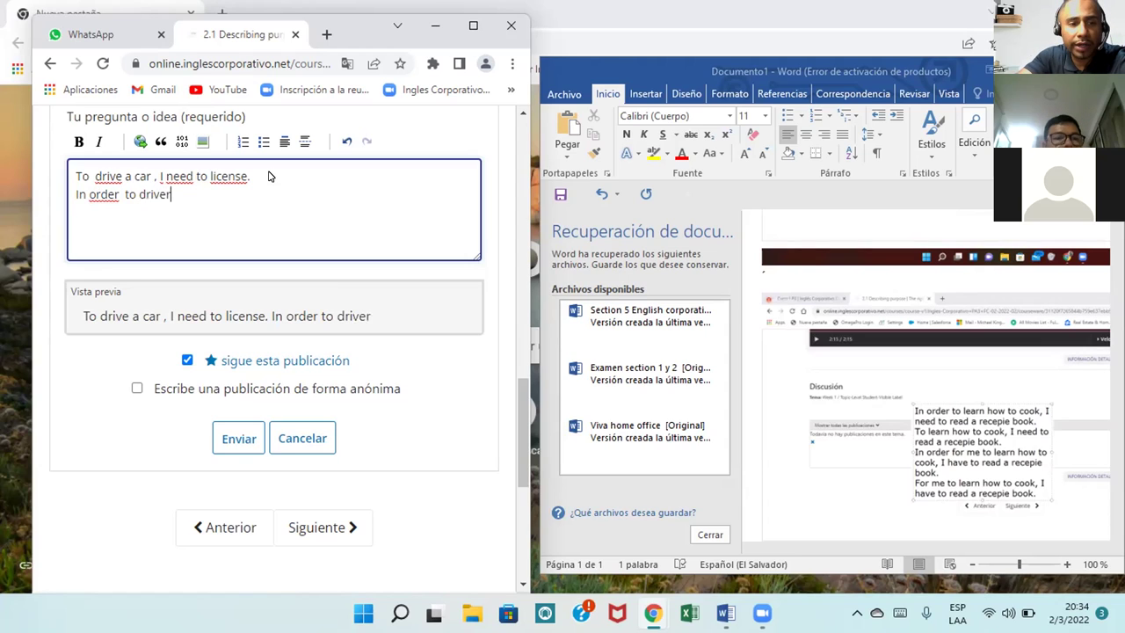
pyautogui.write(',')
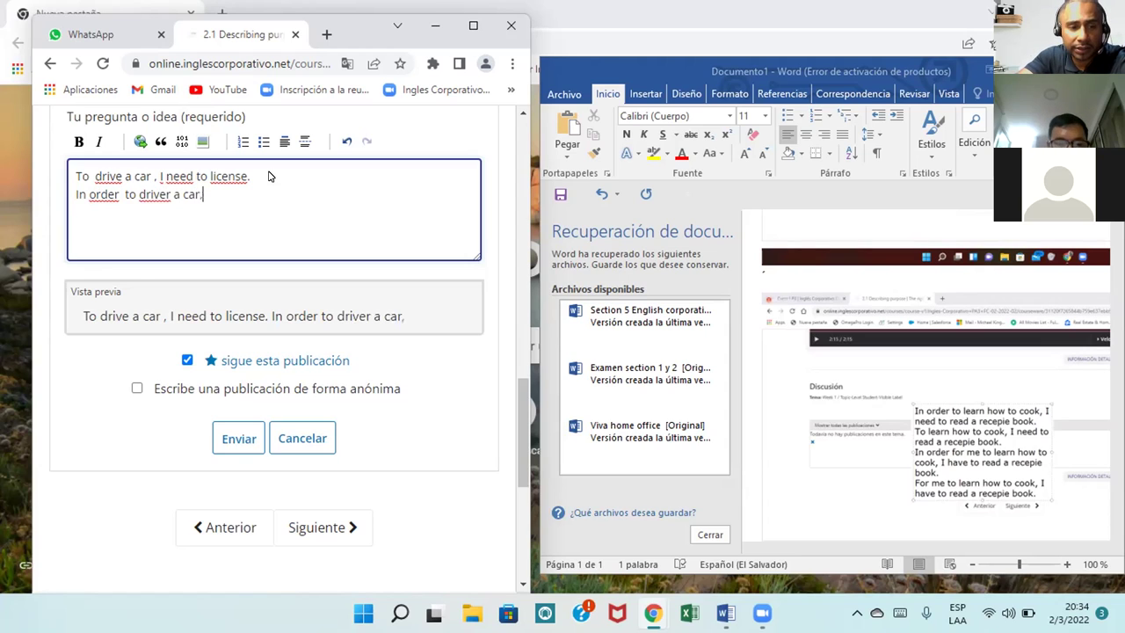
pyautogui.write(' I need yo have ')
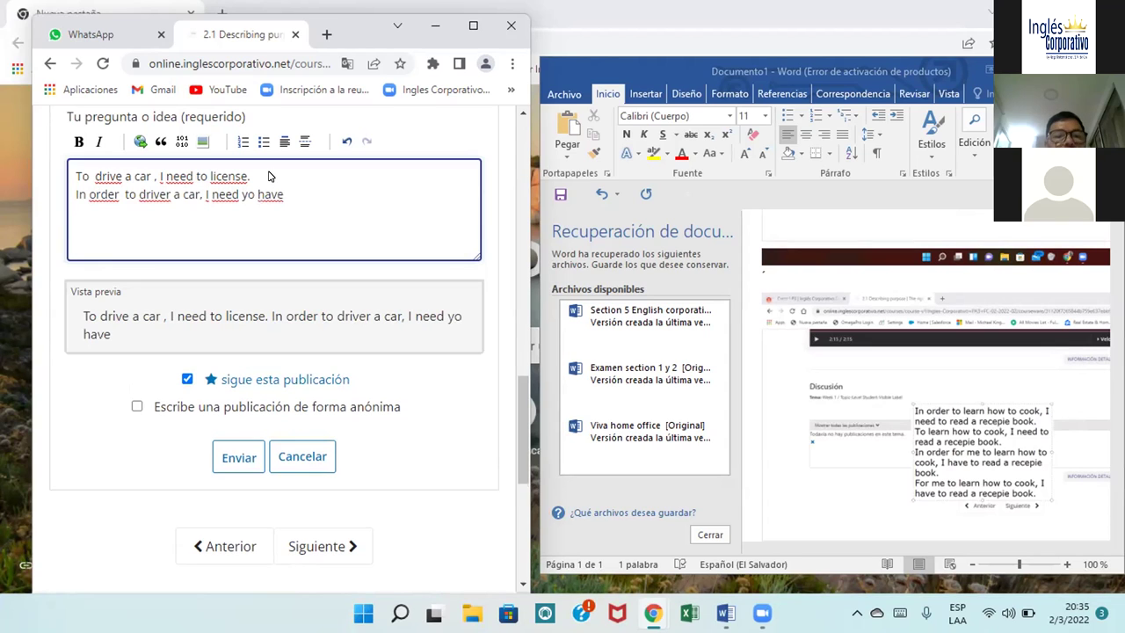
pyautogui.write('licen')
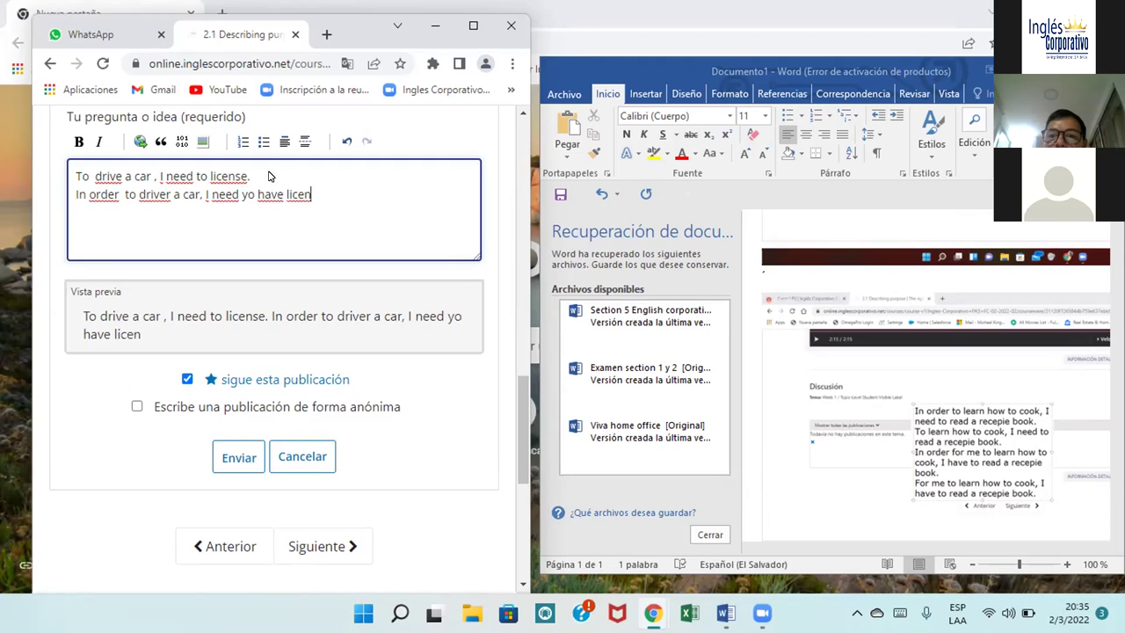
pyautogui.write('se')
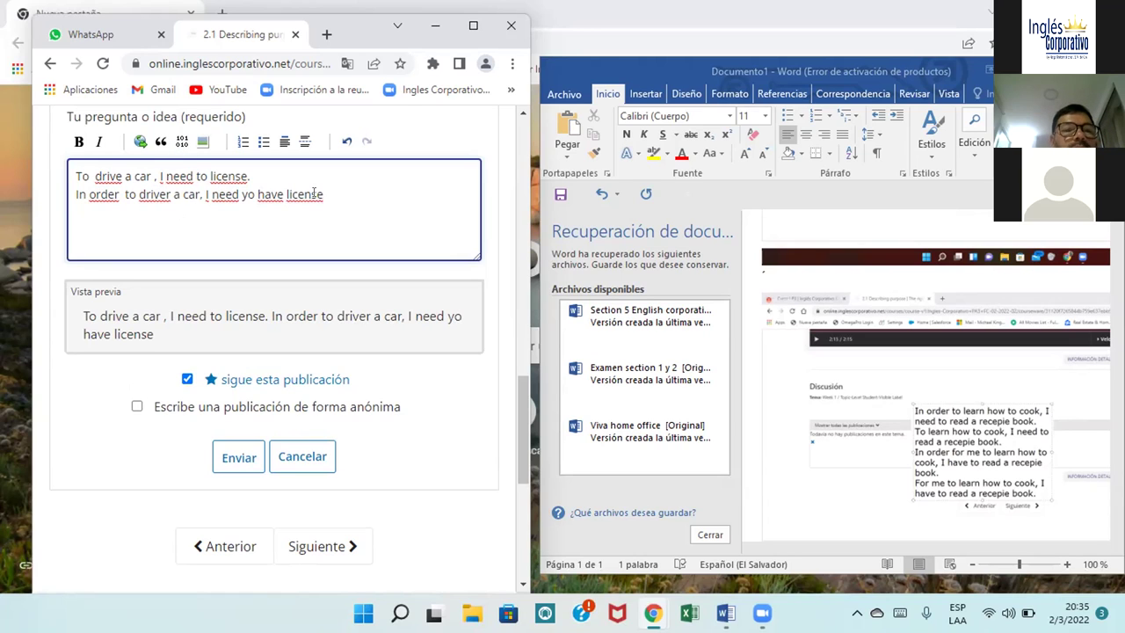
pyautogui.write('.')
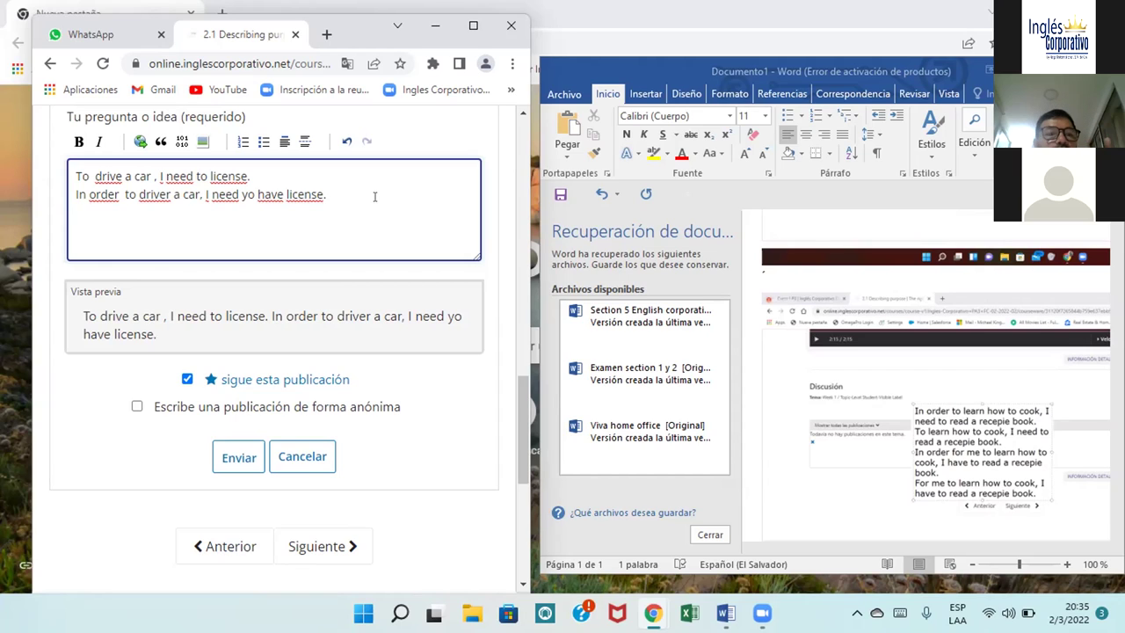
# Step: Begin the post body's third line with "In order to learn how to drive, I need to"
pyautogui.write('In orde')
pyautogui.press('BackSpace')
pyautogui.press('BackSpace')
pyautogui.press('BackSpace')
pyautogui.press('BackSpace')
pyautogui.press('BackSpace')
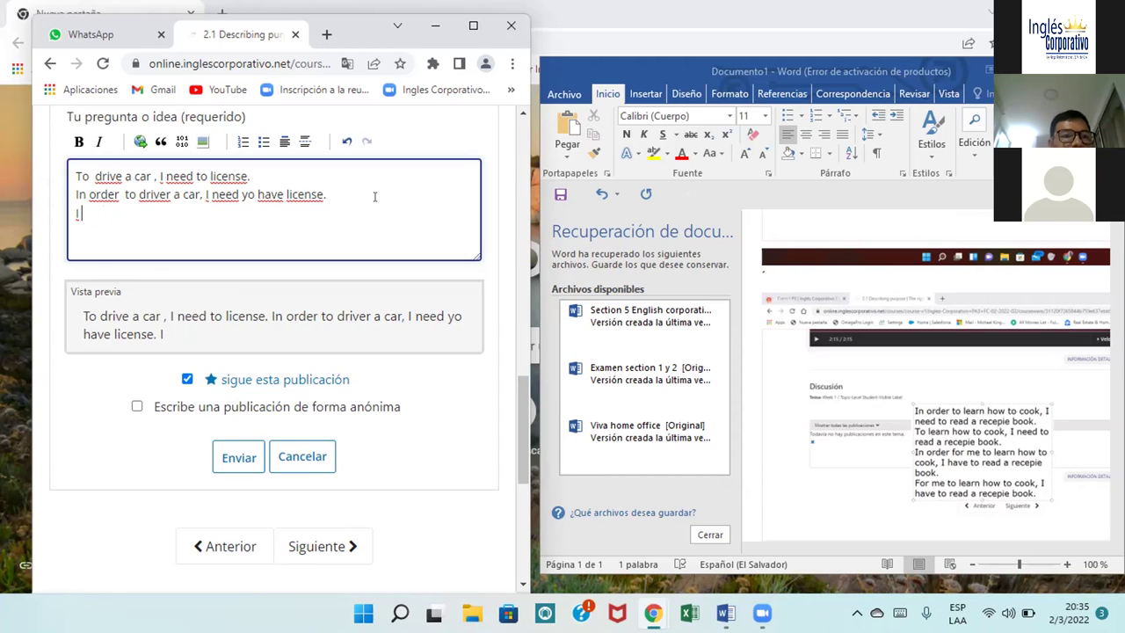
pyautogui.write('n order ')
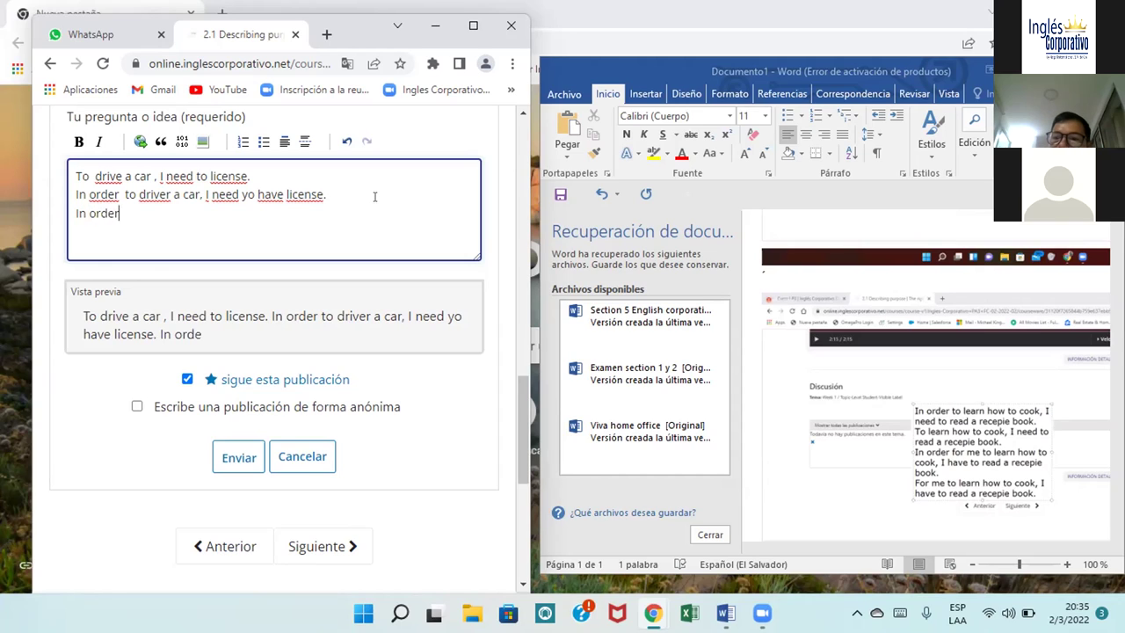
pyautogui.write('to l')
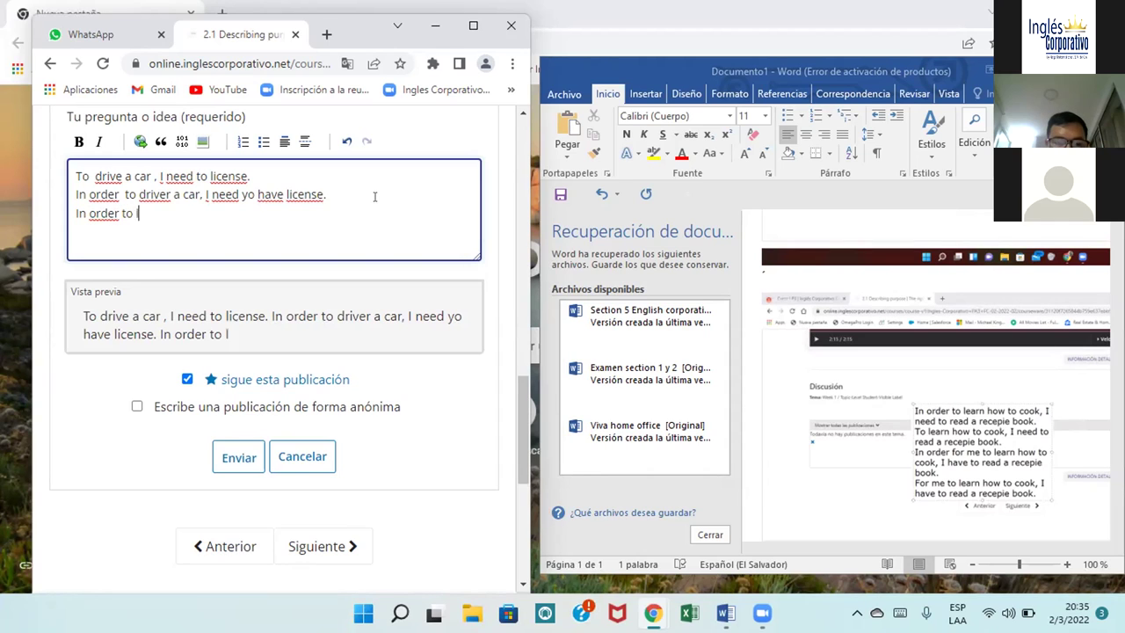
pyautogui.write('earn')
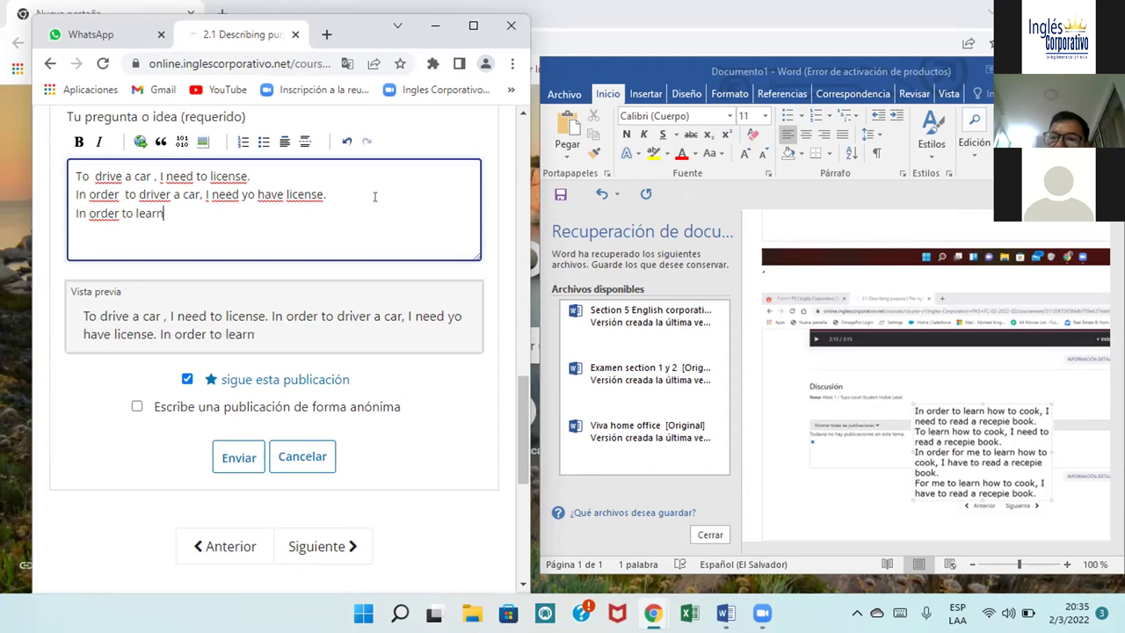
pyautogui.write(' how ')
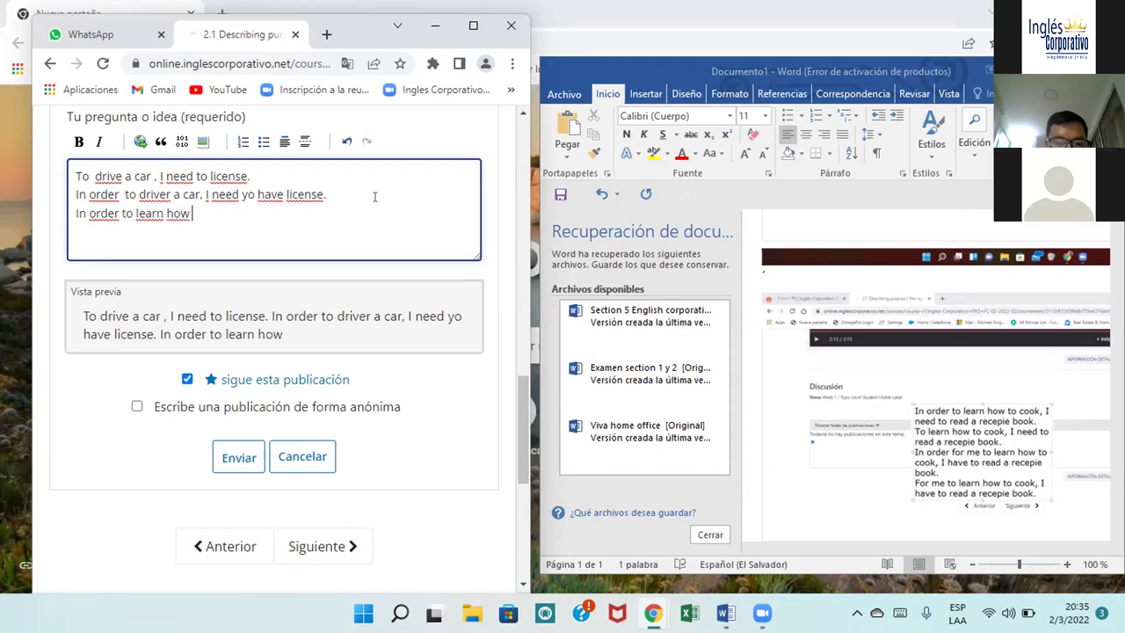
pyautogui.write('to dr')
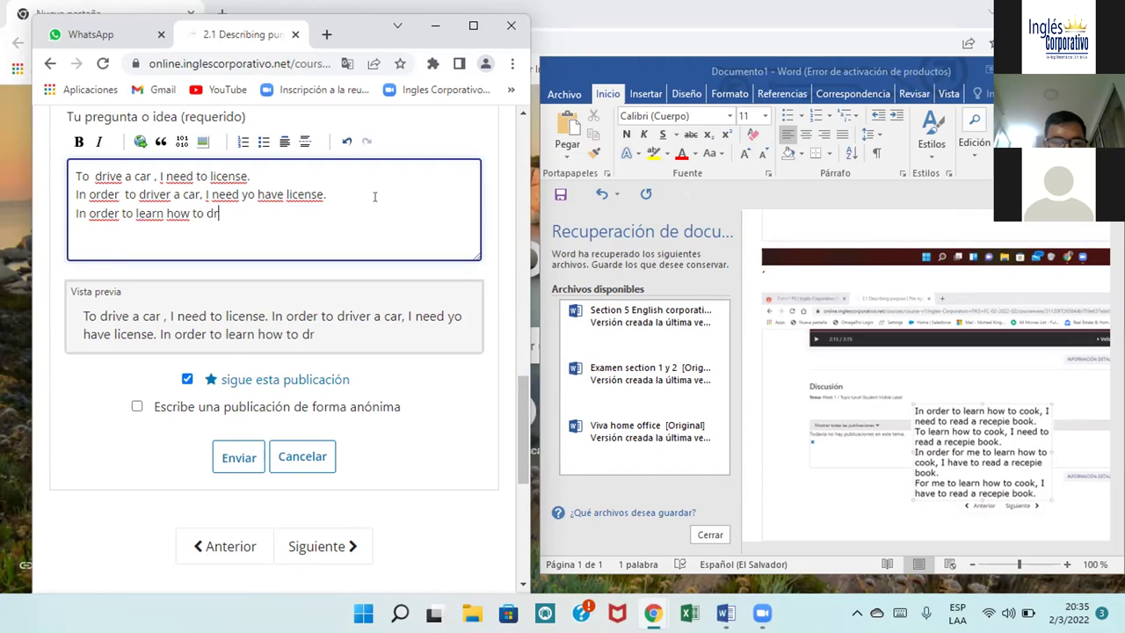
pyautogui.write('ive, I need')
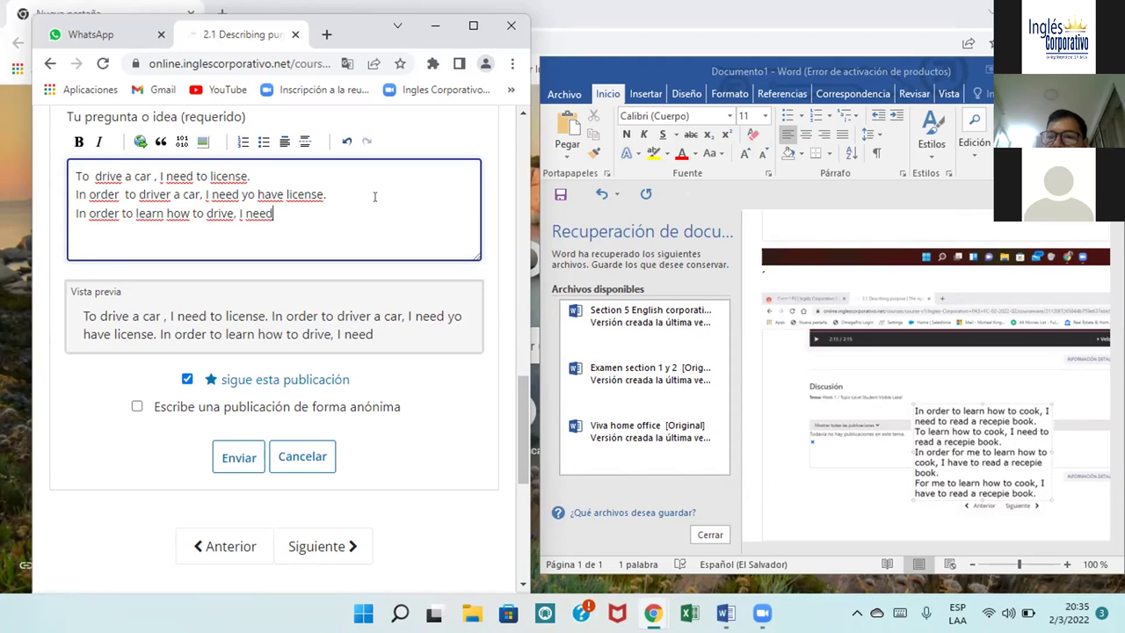
pyautogui.write(' to ')
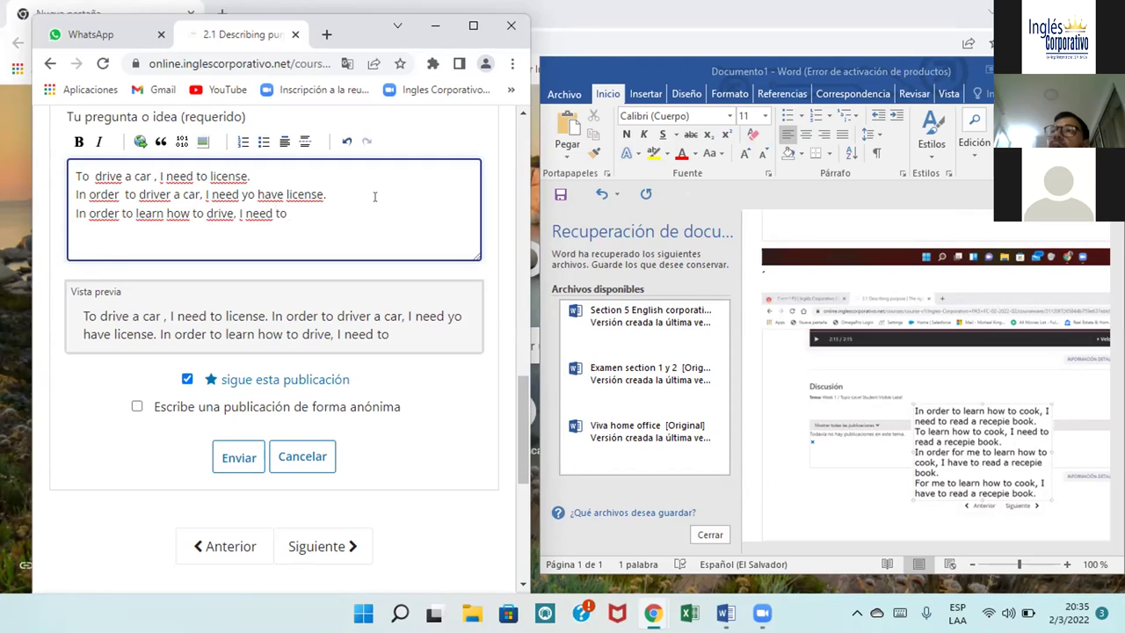
pyautogui.write('practice')
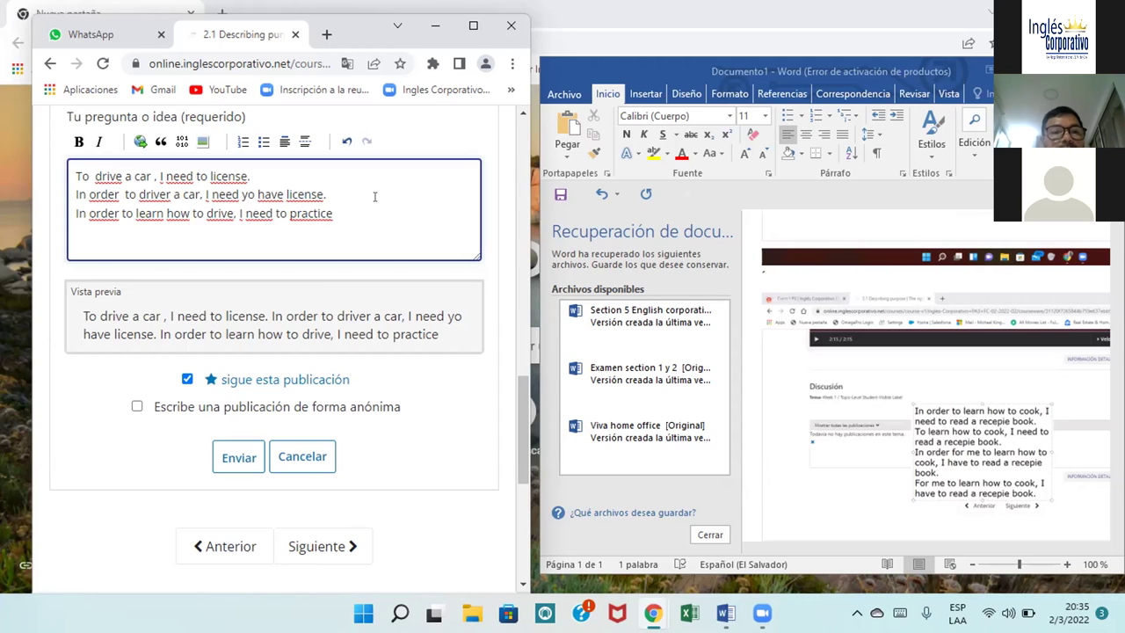
pyautogui.press('BackSpace')
pyautogui.press('BackSpace')
pyautogui.press('BackSpace')
pyautogui.press('BackSpace')
pyautogui.press('BackSpace')
pyautogui.press('BackSpace')
pyautogui.press('BackSpace')
pyautogui.press('BackSpace')
pyautogui.press('BackSpace')
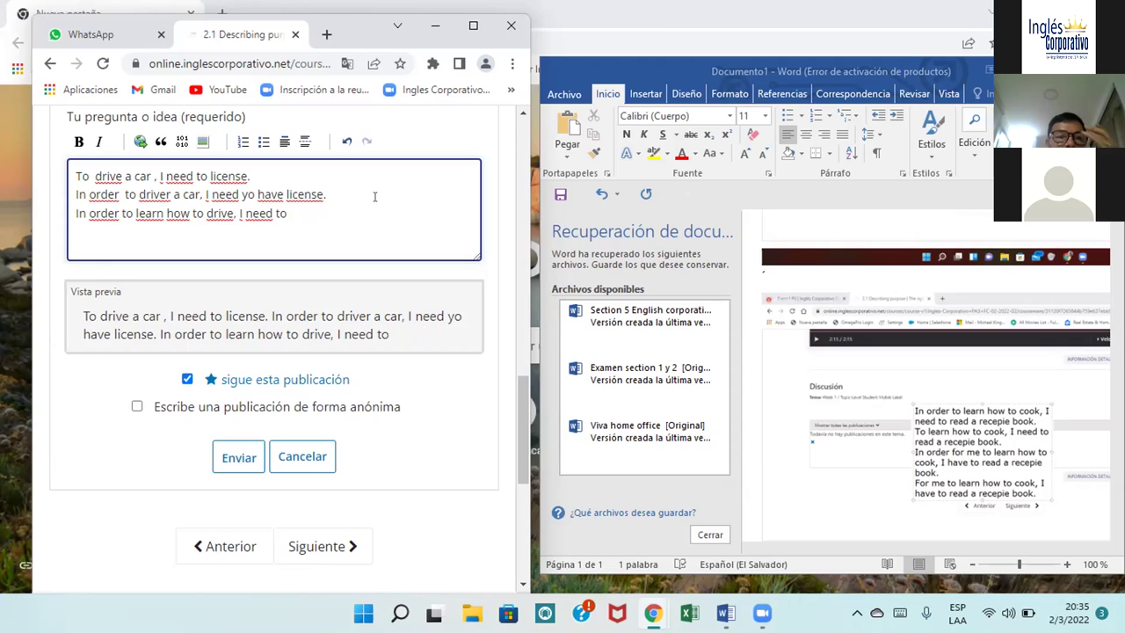
# Step: Complete the third line of the post body with "go to academy driver"
pyautogui.write('got')
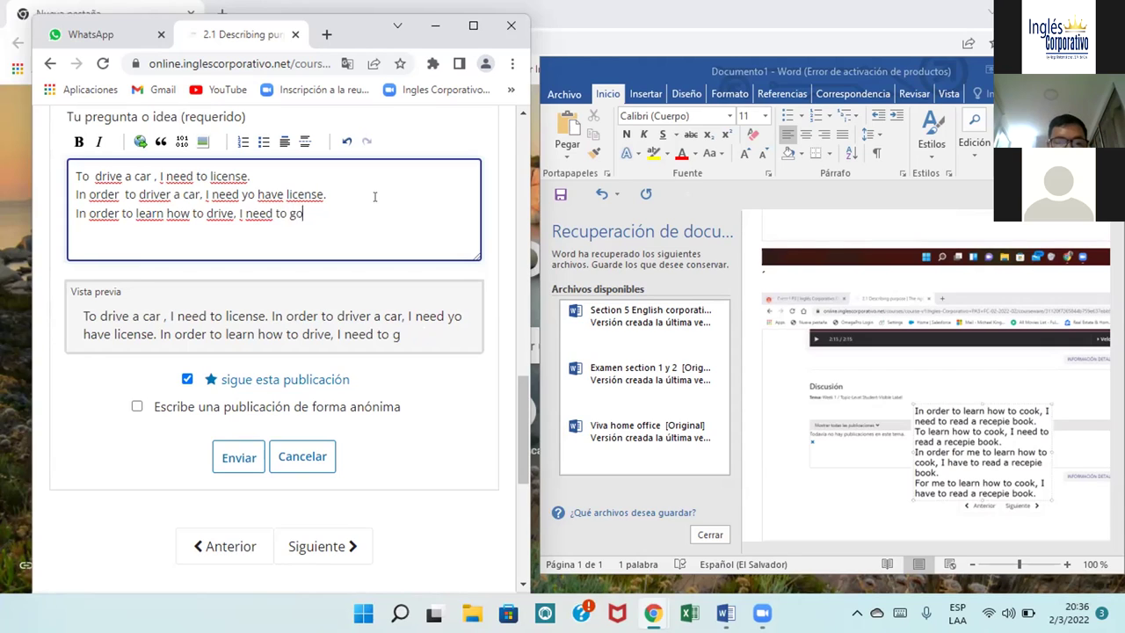
pyautogui.press('BackSpace')
pyautogui.press('BackSpace')
pyautogui.press('BackSpace')
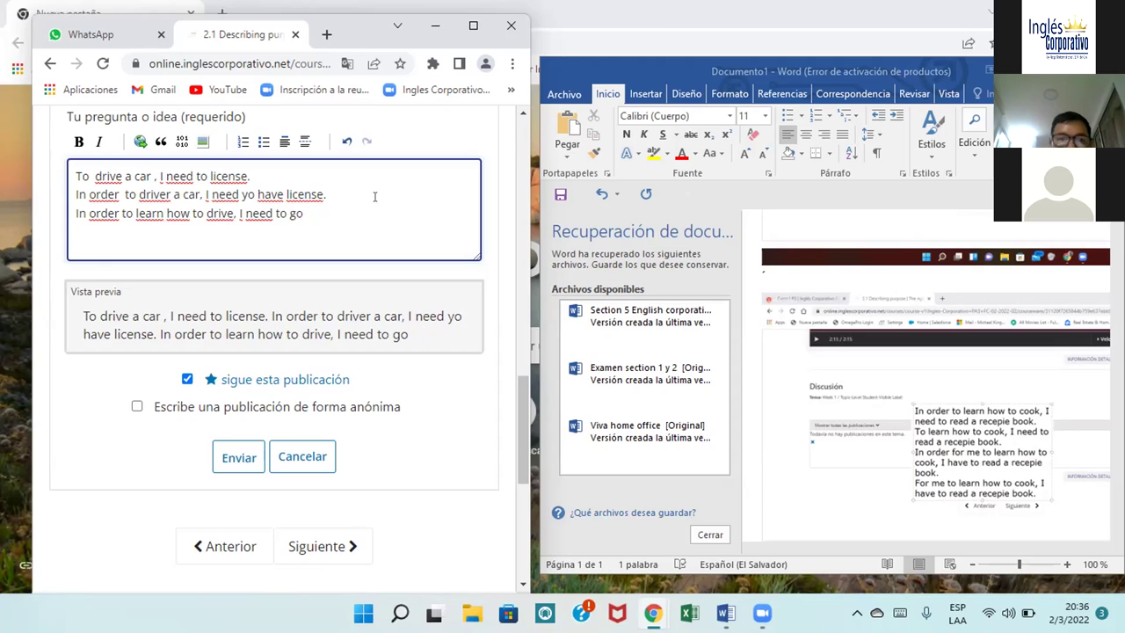
pyautogui.write('o to ')
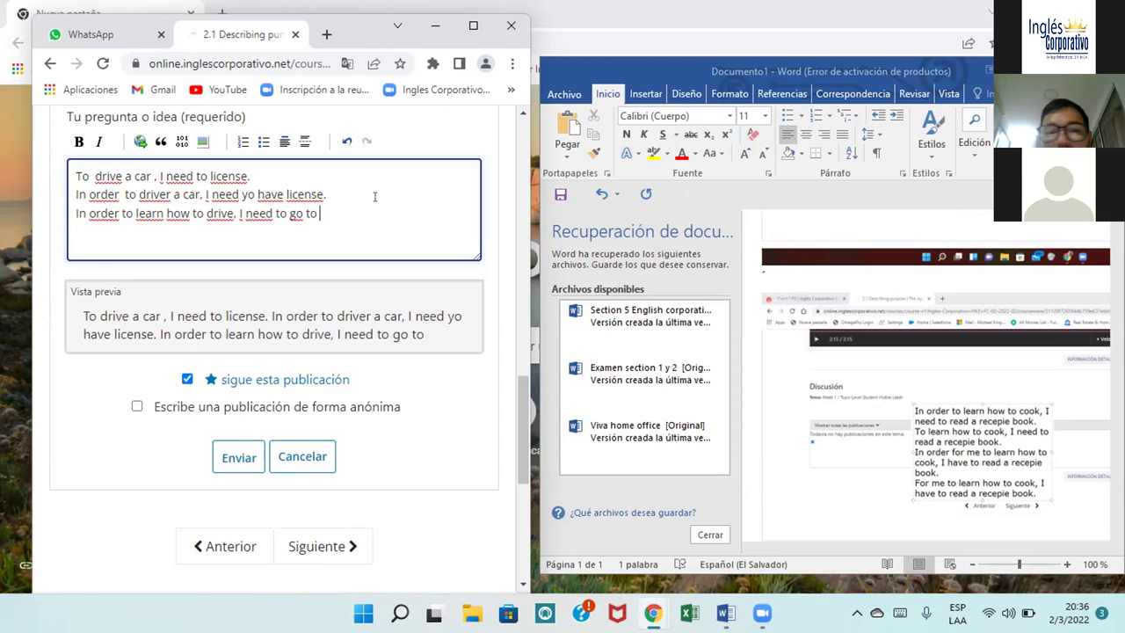
pyautogui.write('academy driver')
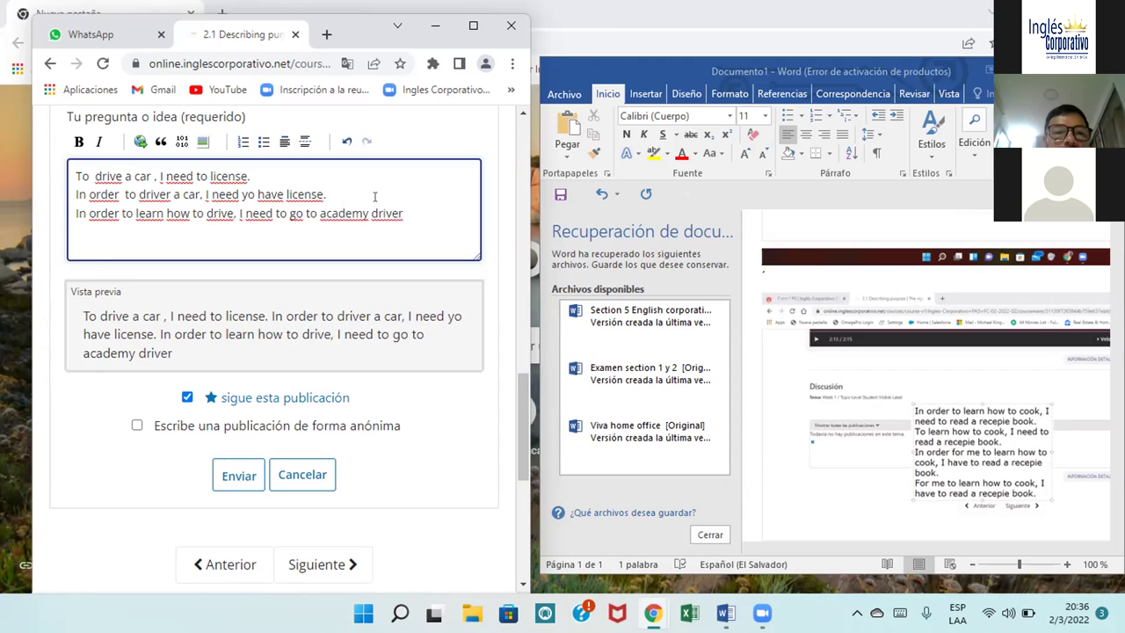
# Step: Begin a fourth line in the post body with "For me to learn how to drive"
pyautogui.press('Return')
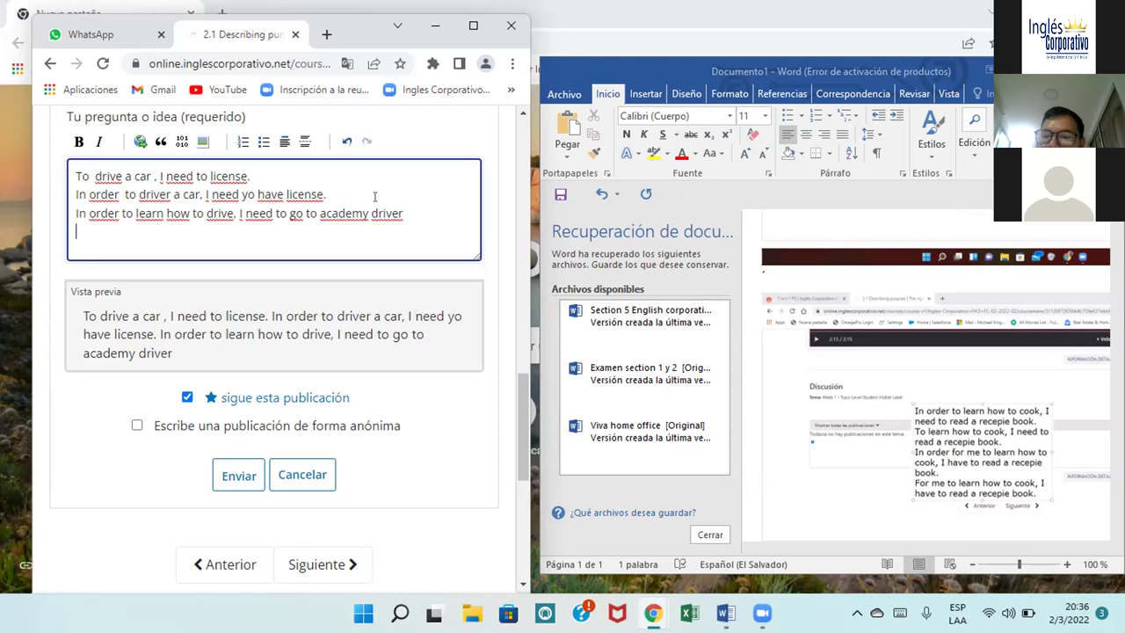
pyautogui.write('For me')
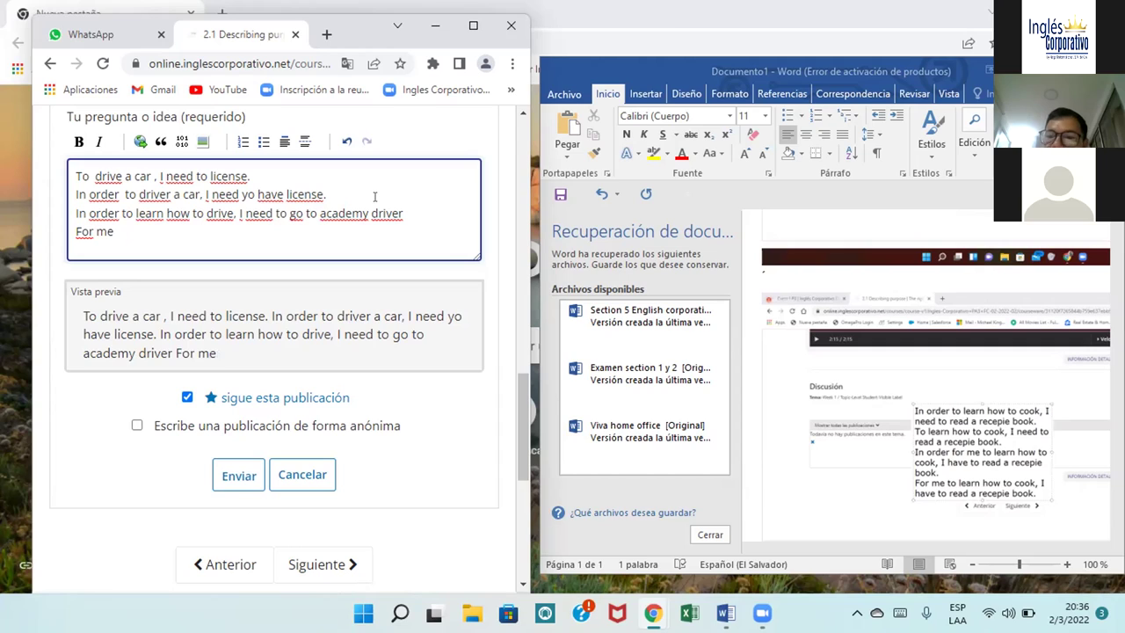
pyautogui.write(' to')
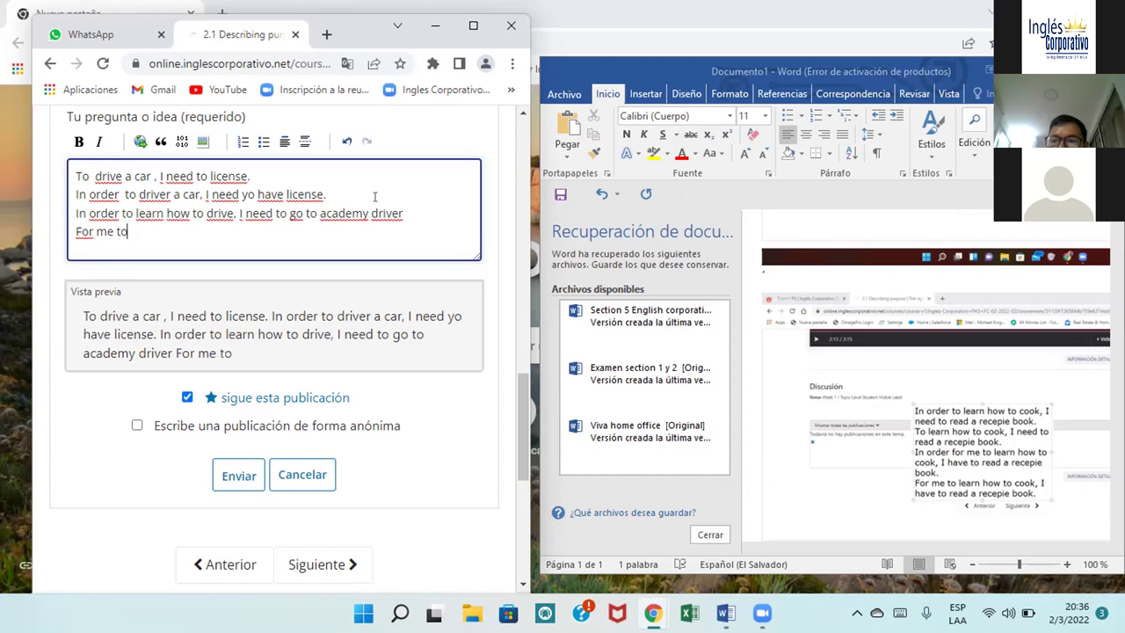
pyautogui.write(' learn')
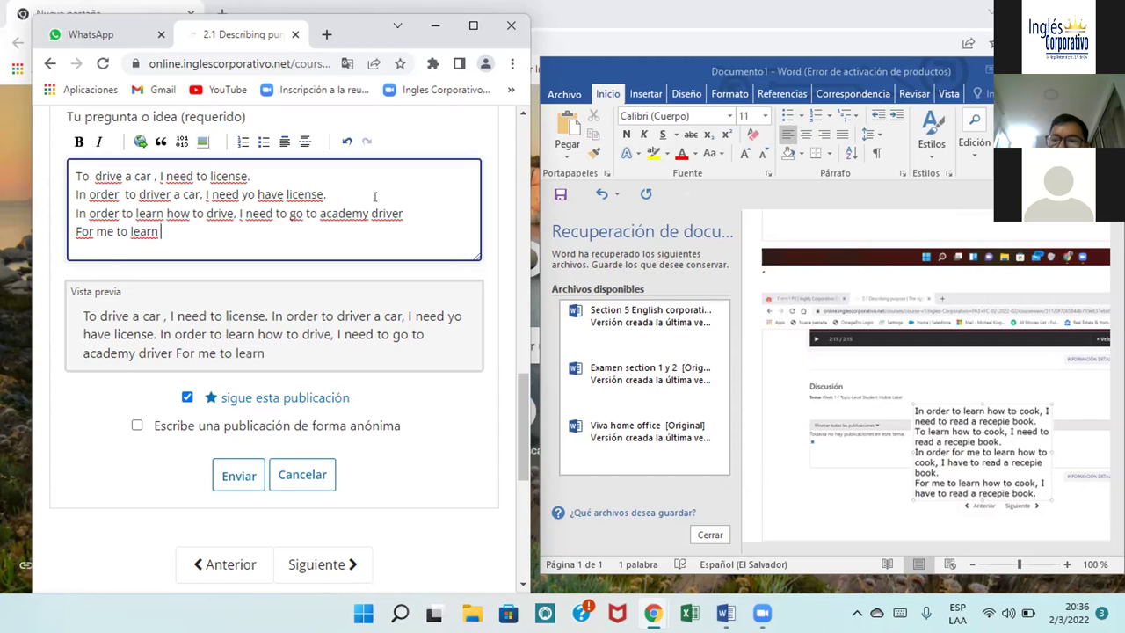
pyautogui.write(' ho')
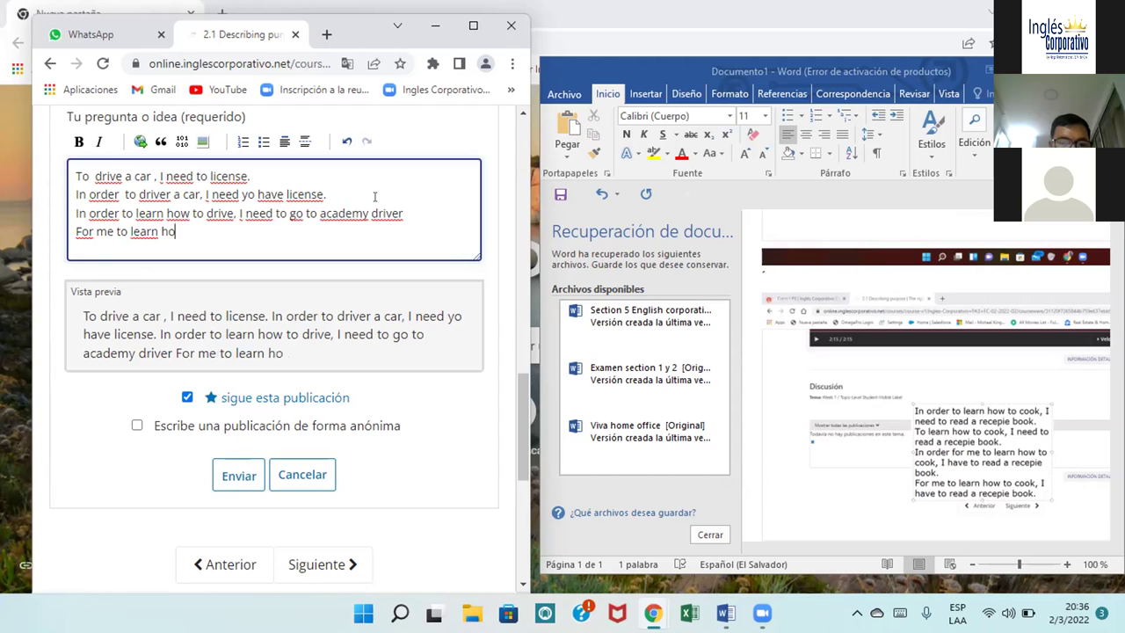
pyautogui.write('w to d')
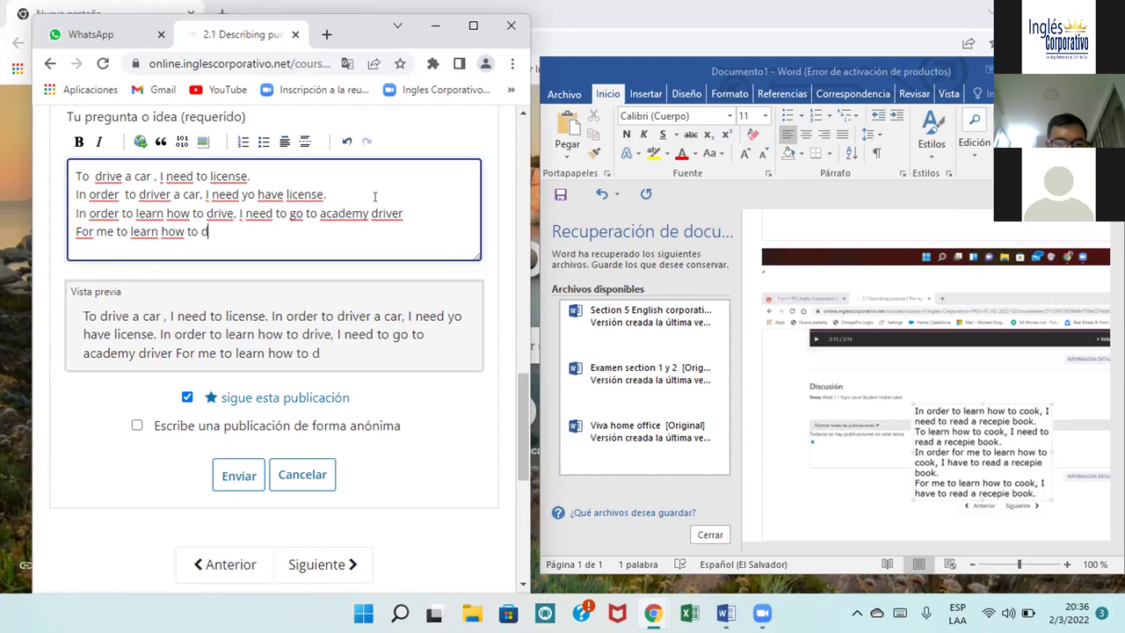
pyautogui.write('river')
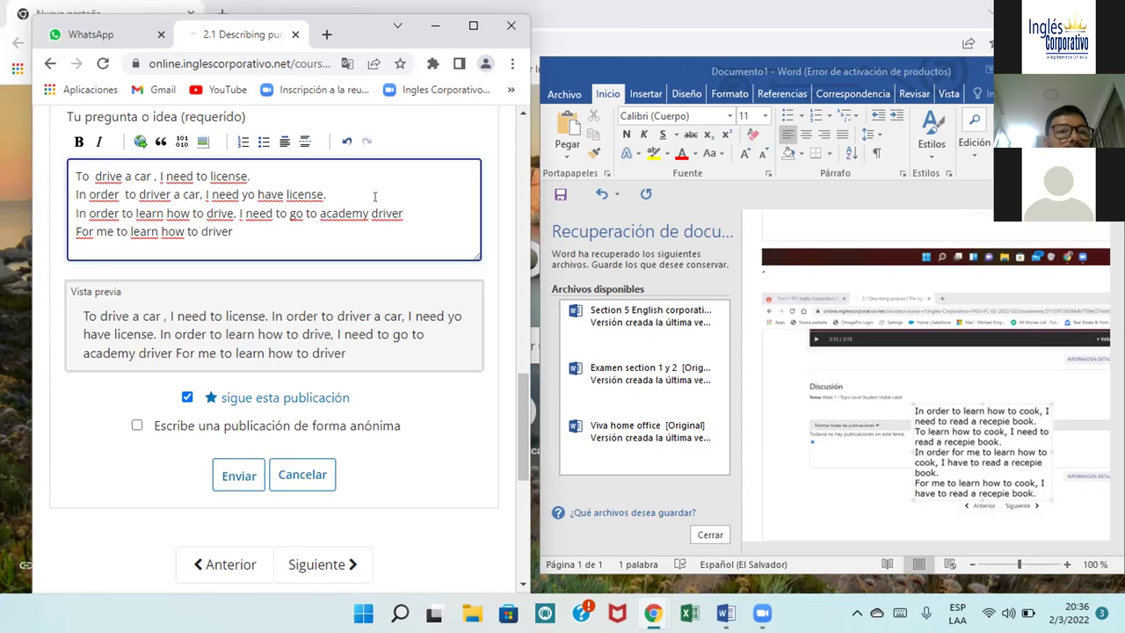
pyautogui.press('BackSpace')
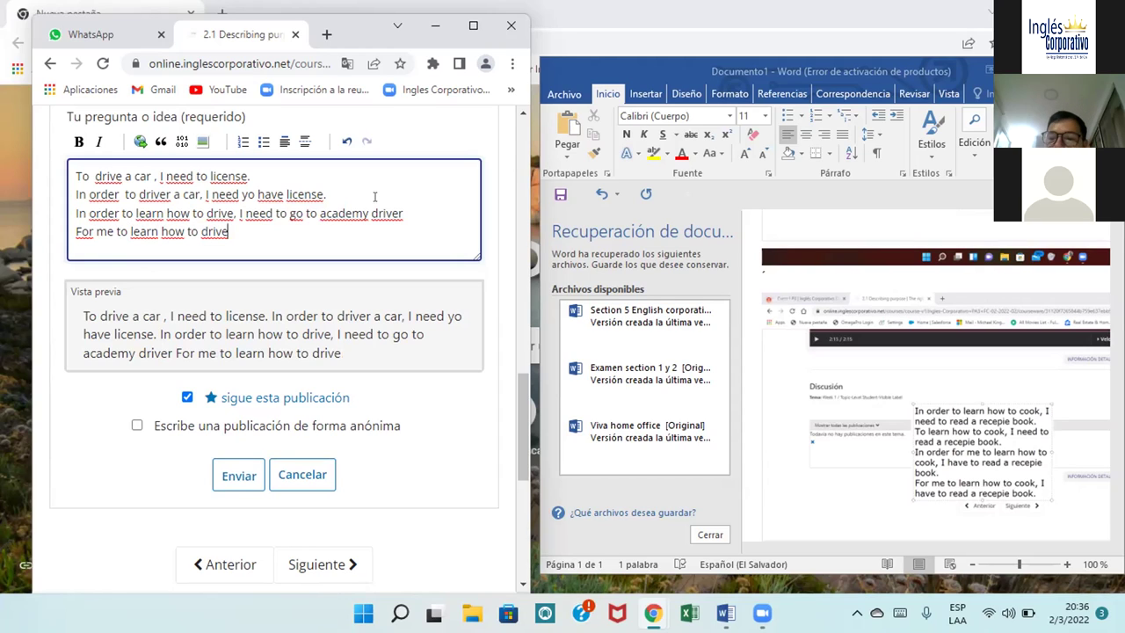
# Step: Continue the fourth line of the post body with "I need to read a signals"
pyautogui.write('I need')
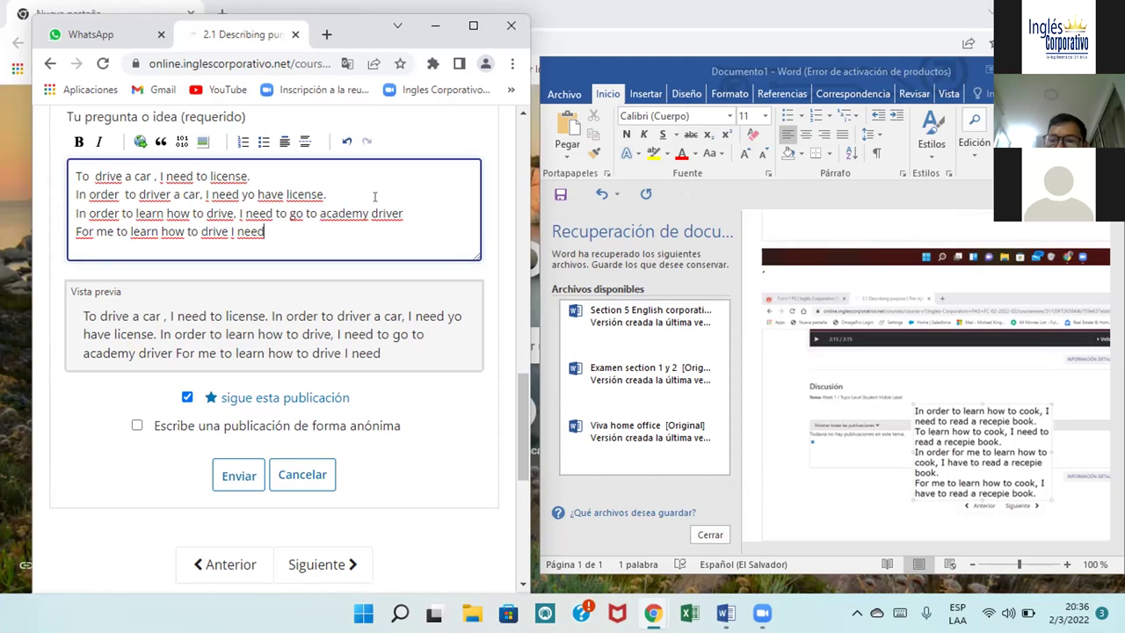
pyautogui.write(' to')
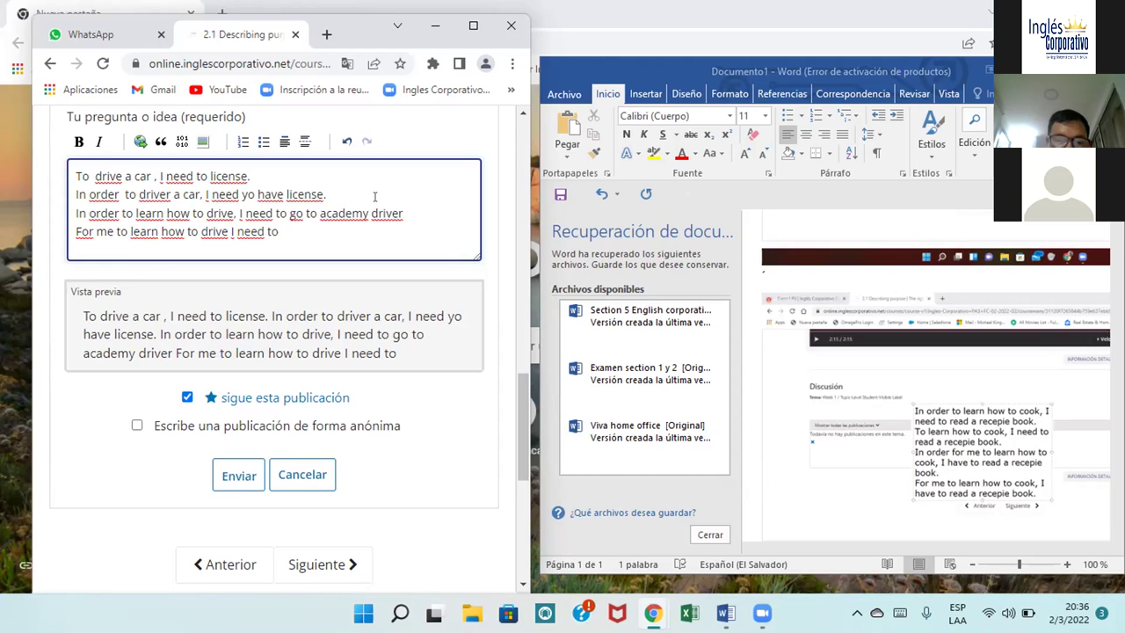
pyautogui.write(' read a')
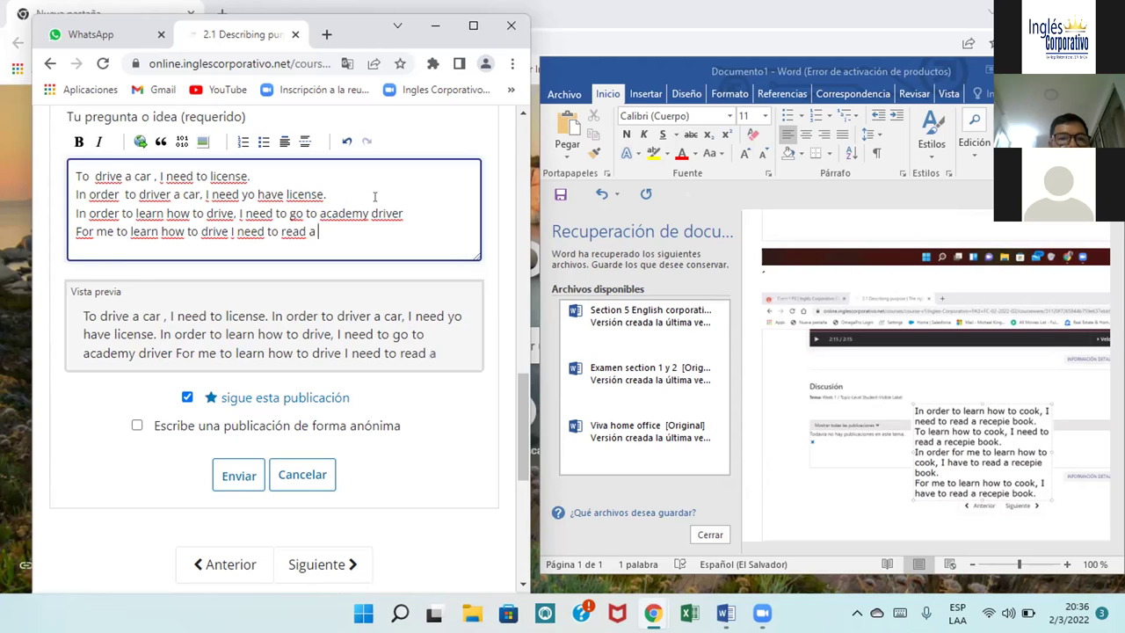
pyautogui.write(' signa')
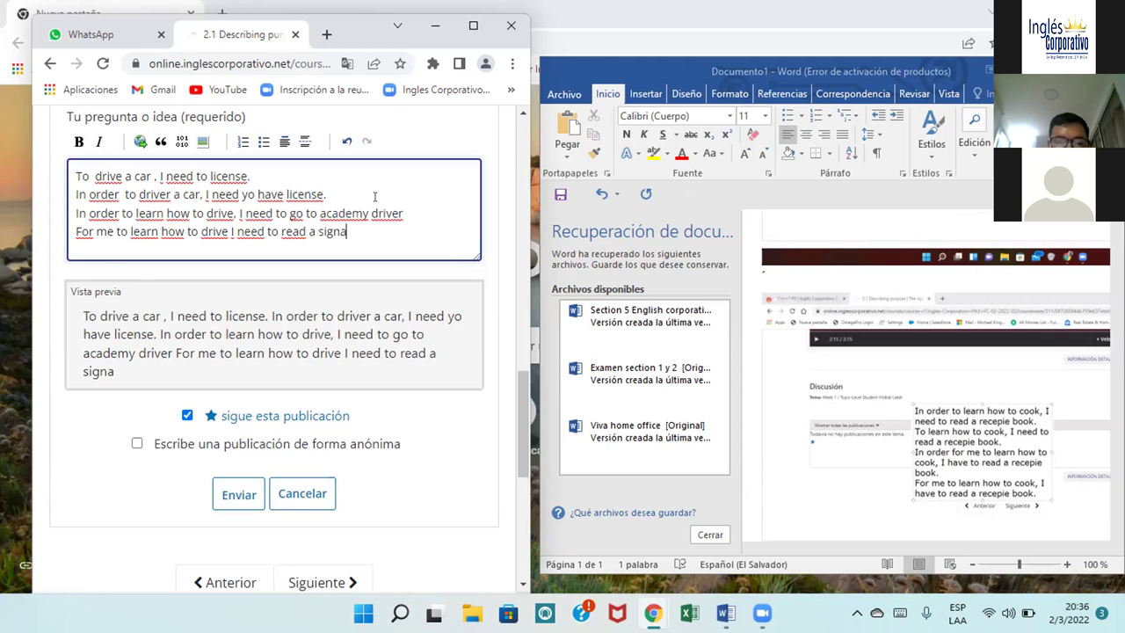
pyautogui.write('ls an')
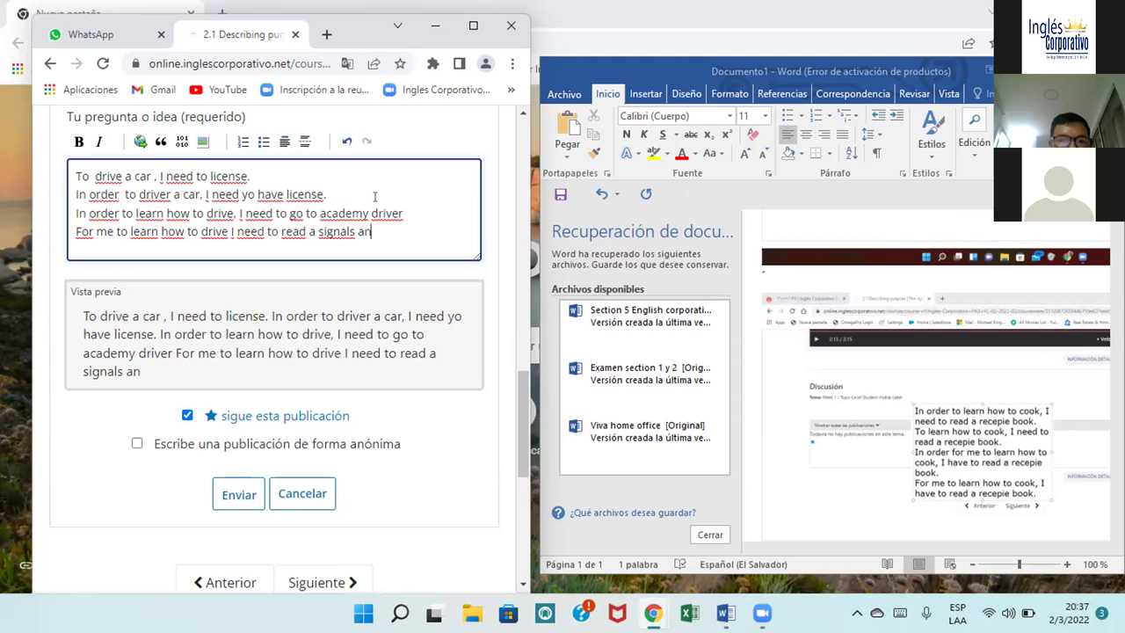
# Step: Complete the fourth line of the post body with "and take a driver class"
pyautogui.write('d ta')
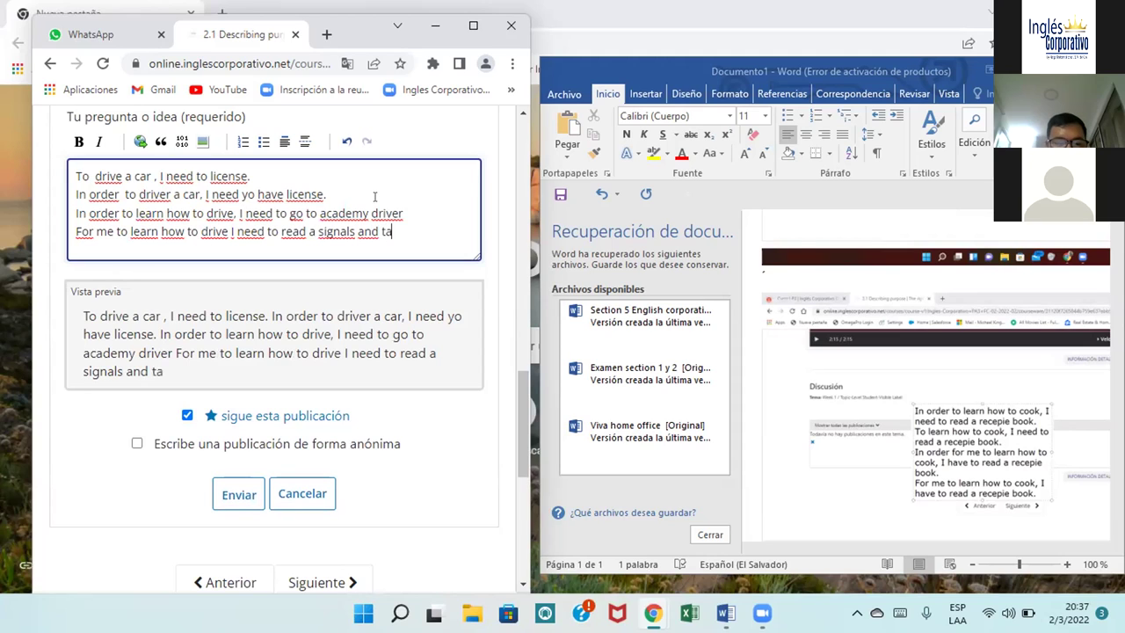
pyautogui.write('ke a classs')
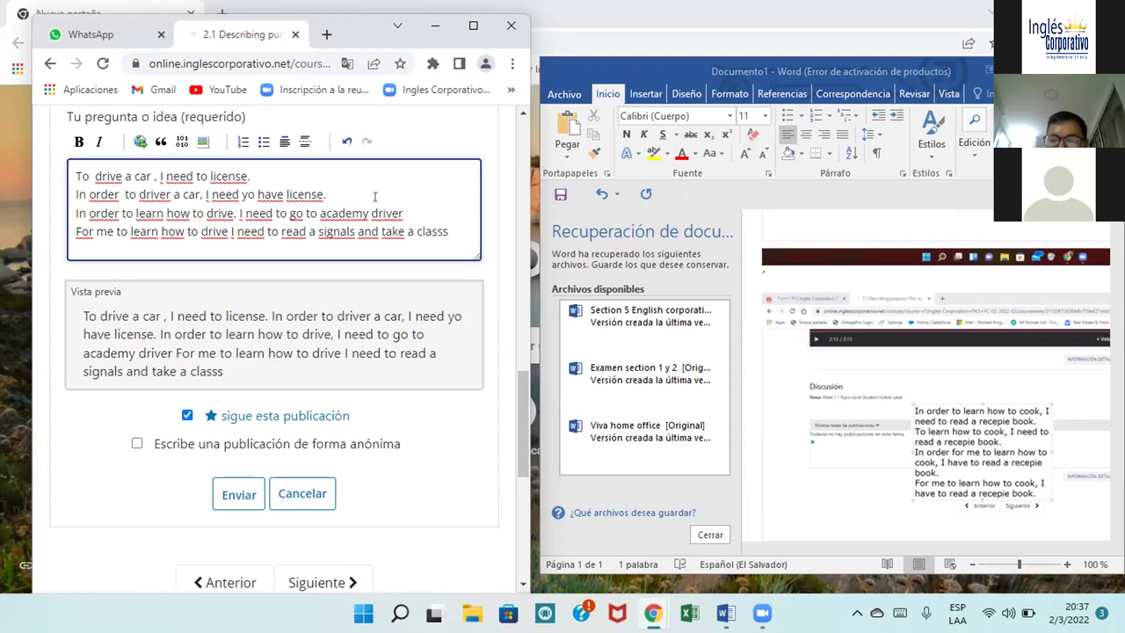
pyautogui.press('BackSpace')
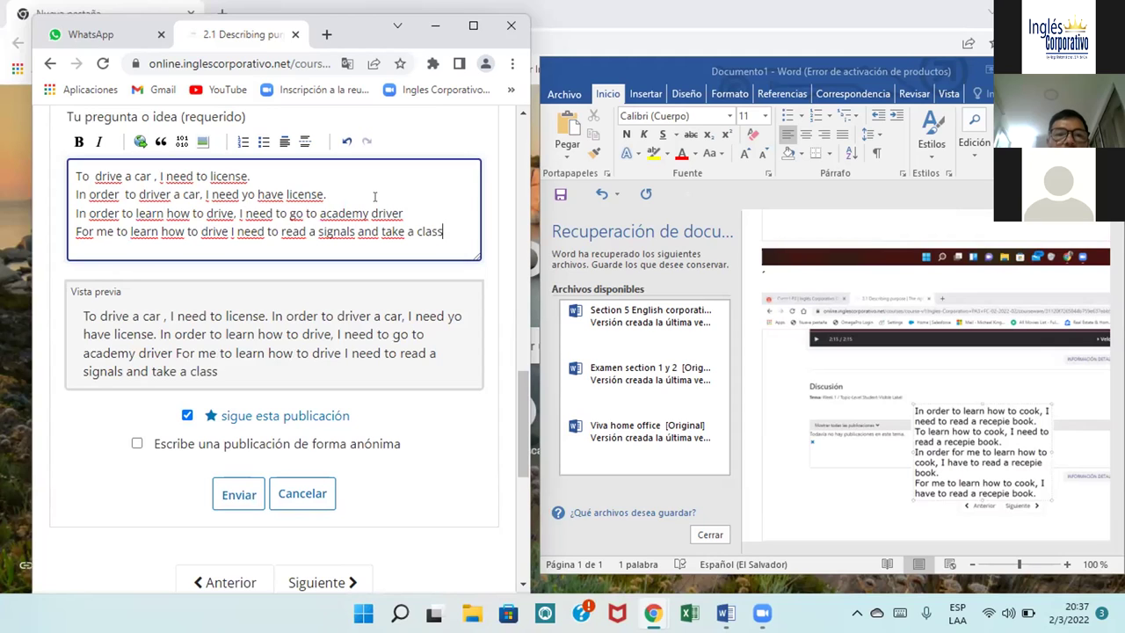
pyautogui.press('BackSpace')
pyautogui.press('BackSpace')
pyautogui.press('BackSpace')
pyautogui.press('BackSpace')
pyautogui.press('BackSpace')
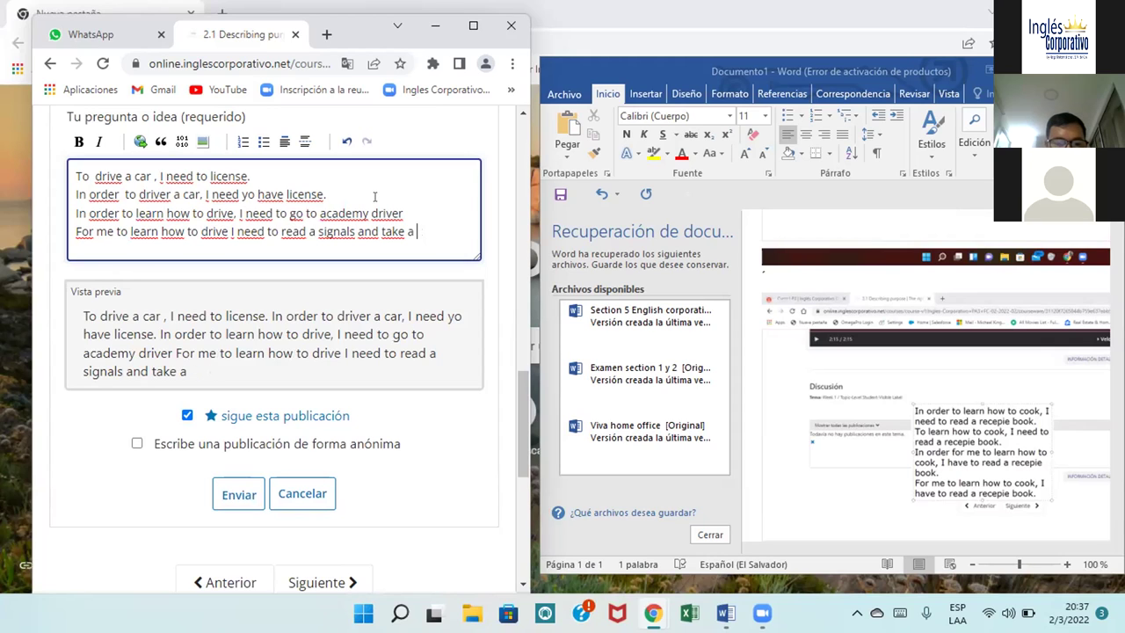
pyautogui.write('driver ')
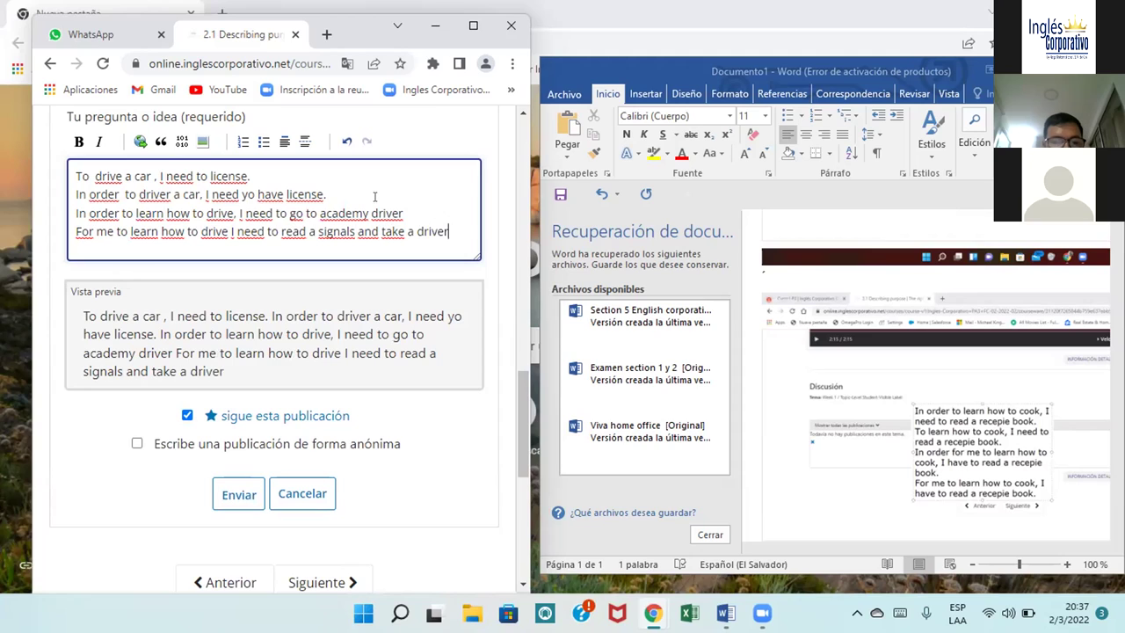
pyautogui.write('class')
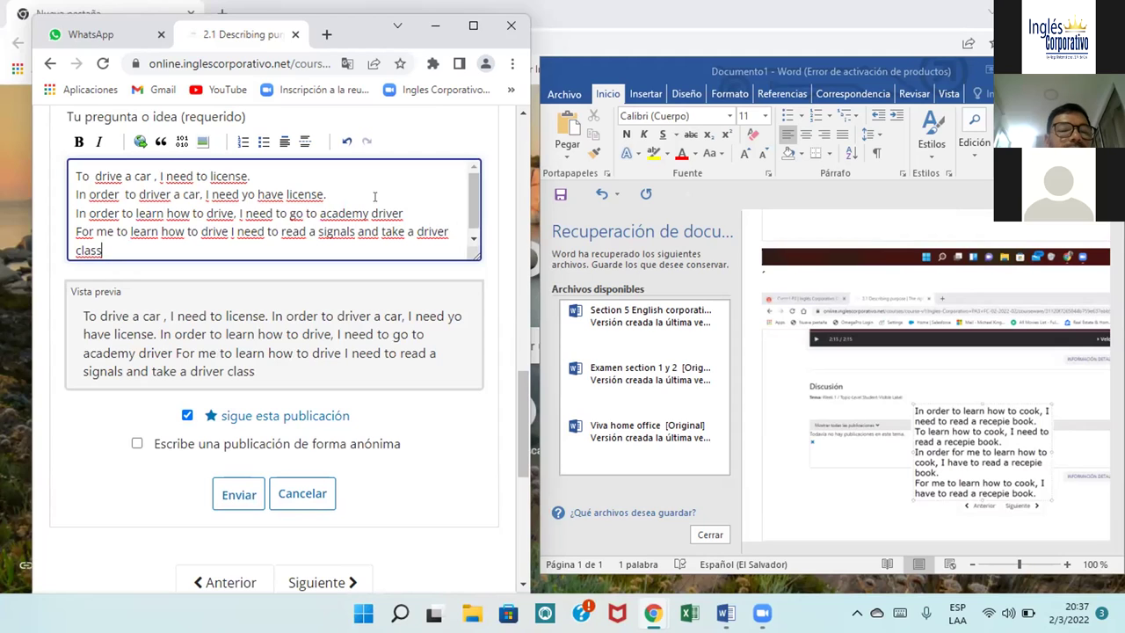
# Step: In the fourth line, insert a comma after "how to drive" and replace "read" with "know"
pyautogui.click(221, 231)
pyautogui.write(',')
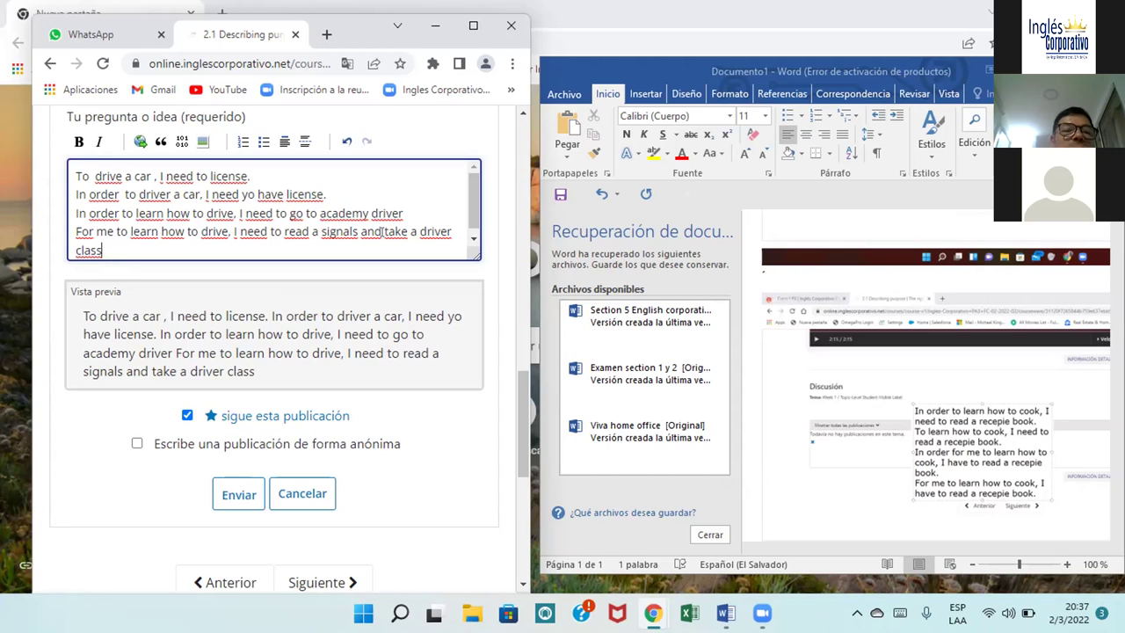
pyautogui.click(307, 231)
pyautogui.press('BackSpace')
pyautogui.press('BackSpace')
pyautogui.press('BackSpace')
pyautogui.press('BackSpace')
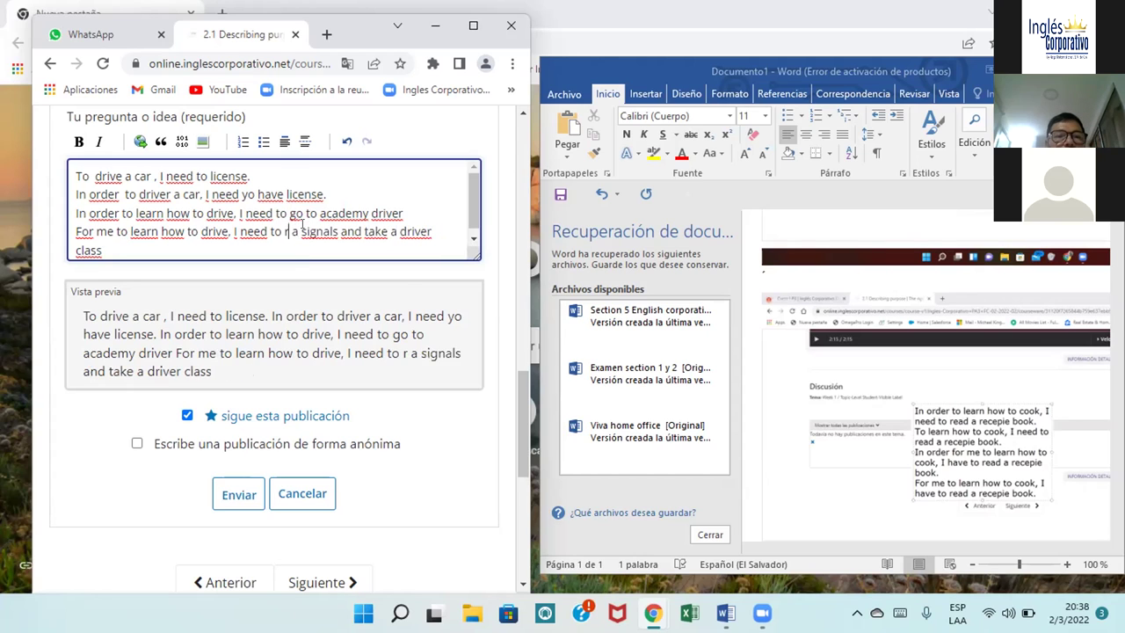
pyautogui.write('know')
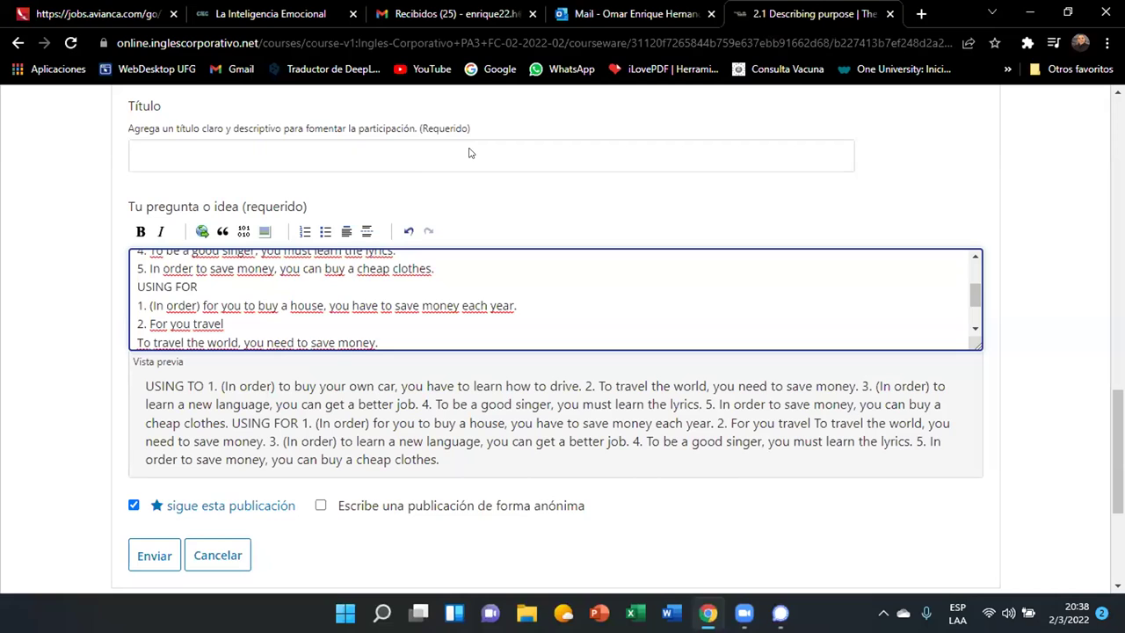
# Step: Open the Google home page in a new browser tab
pyautogui.click(923, 14)
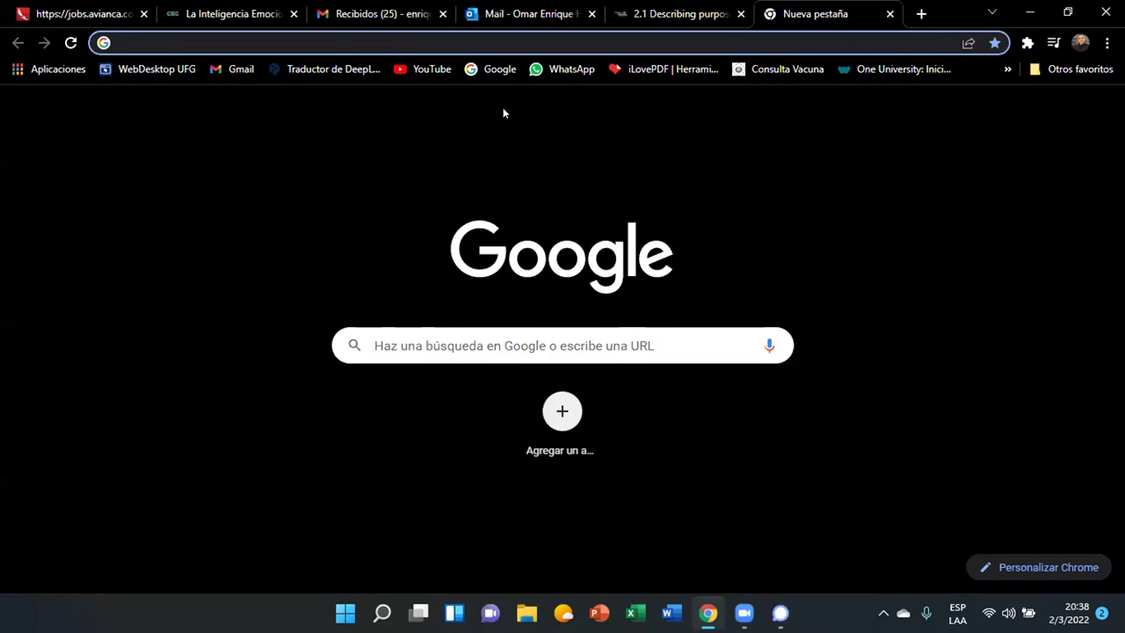
pyautogui.write('g')
pyautogui.press('Return')
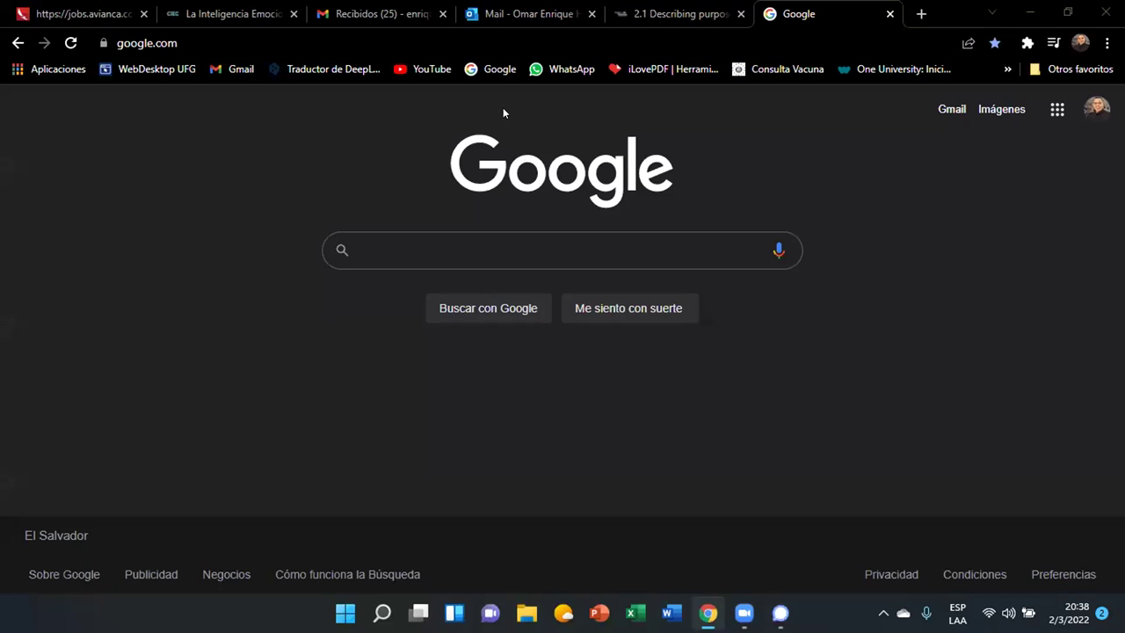